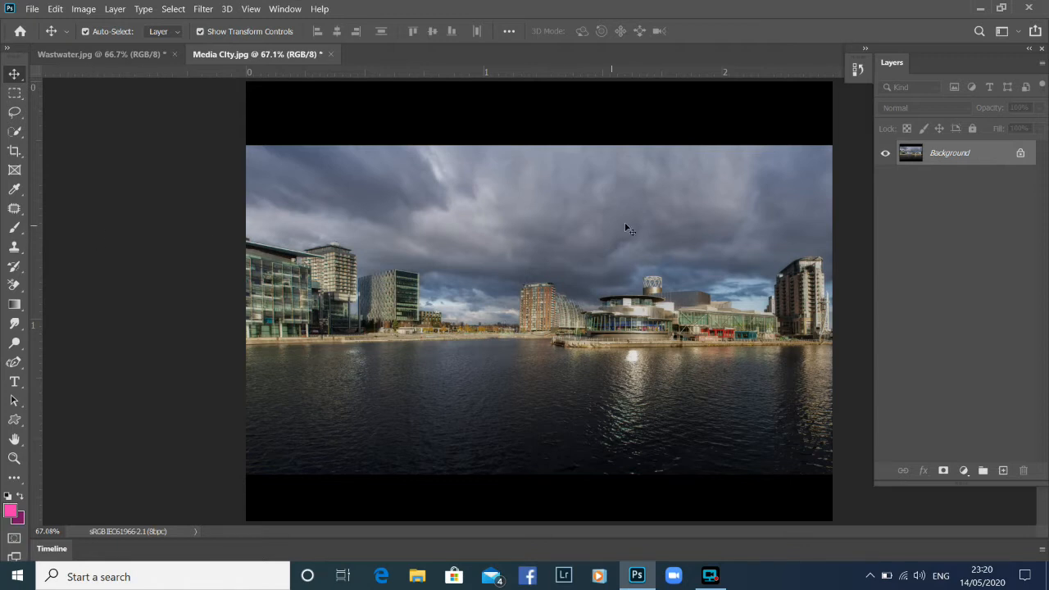
Create a new empty layer above the cityscape background with the default settings.
{"action": "left_click", "coordinate": [115, 9]}
{"action": "mouse_move", "coordinate": [127, 24]}
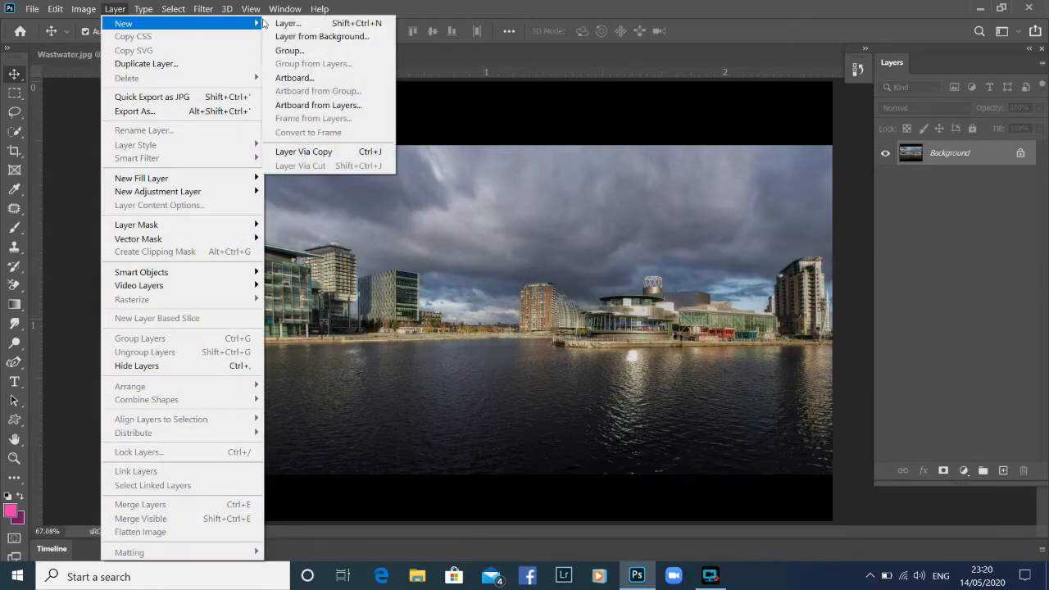
{"action": "left_click", "coordinate": [323, 24]}
{"action": "left_click", "coordinate": [660, 162]}
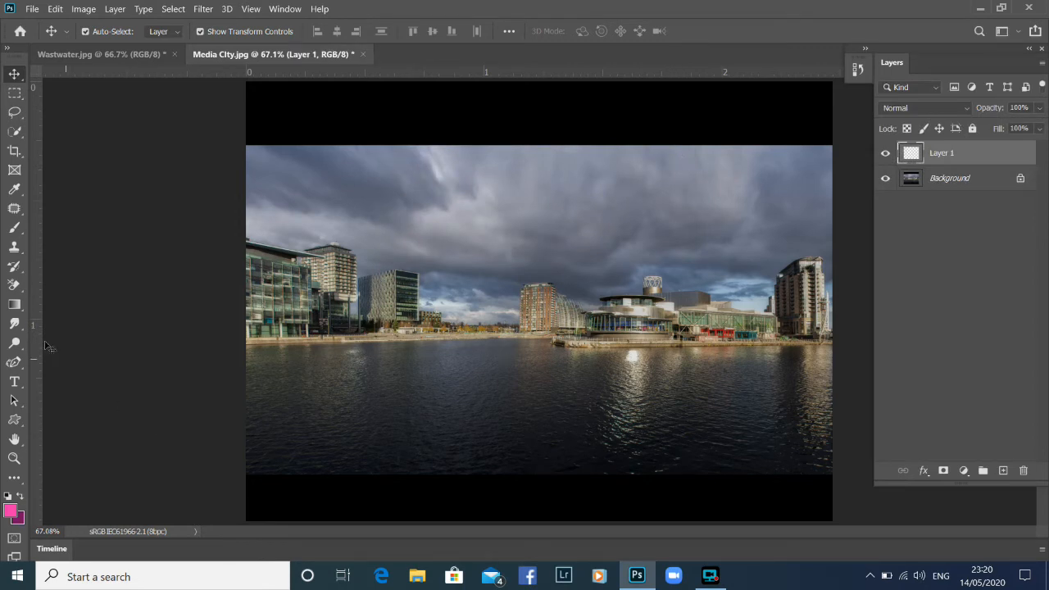
Activate the Gradient tool and locate the transparent rainbow preset in the Special Effects gradient group.
{"action": "left_click", "coordinate": [18, 308]}
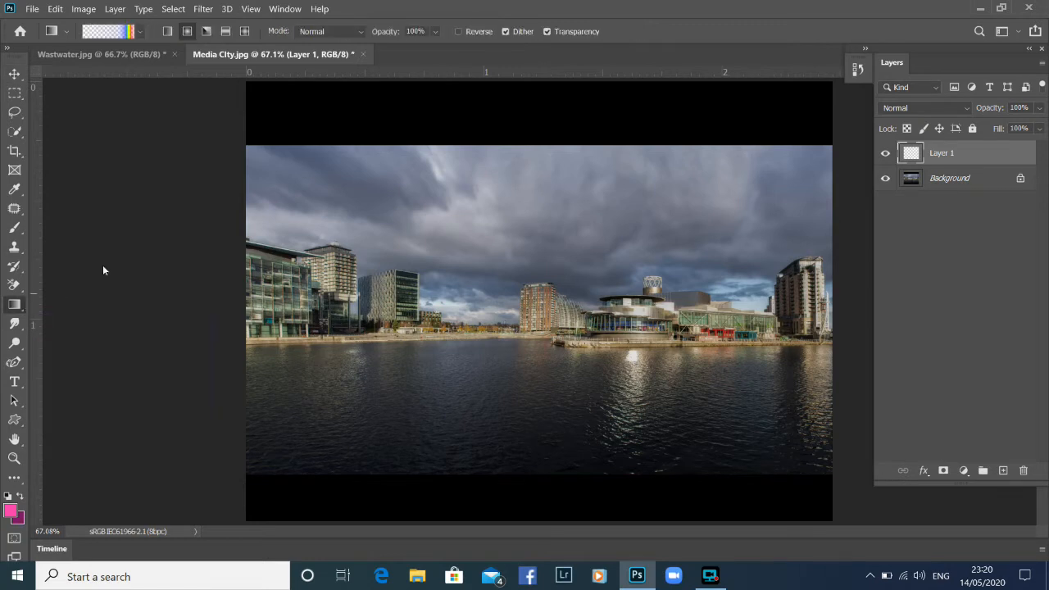
{"action": "left_click", "coordinate": [141, 33]}
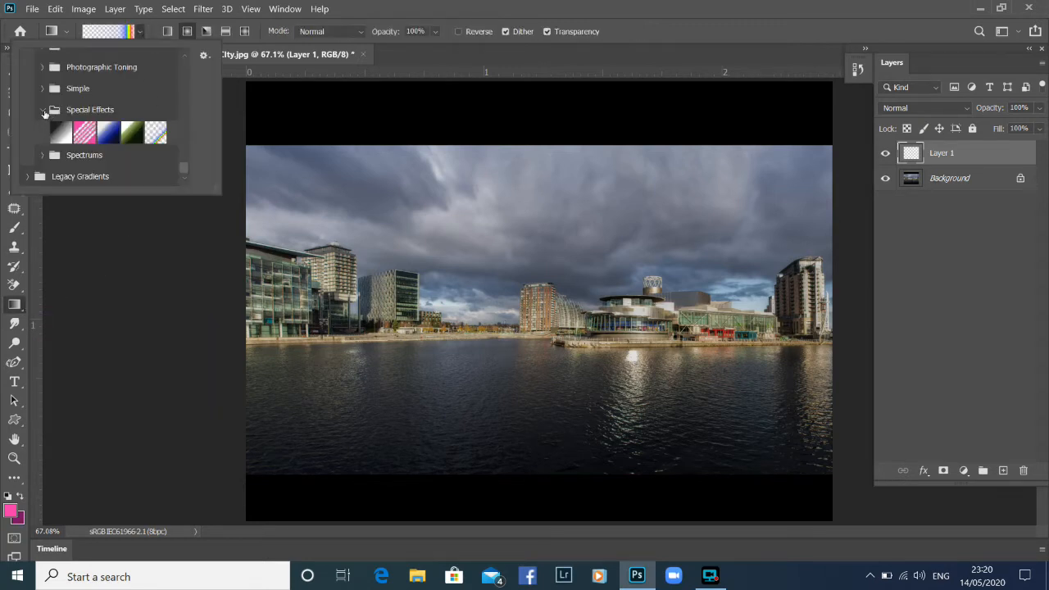
{"action": "left_click", "coordinate": [42, 109]}
{"action": "left_click_drag", "start_coordinate": [183, 166], "coordinate": [184, 161]}
{"action": "scroll", "coordinate": [183, 158], "scroll_direction": "up", "scroll_amount": 1}
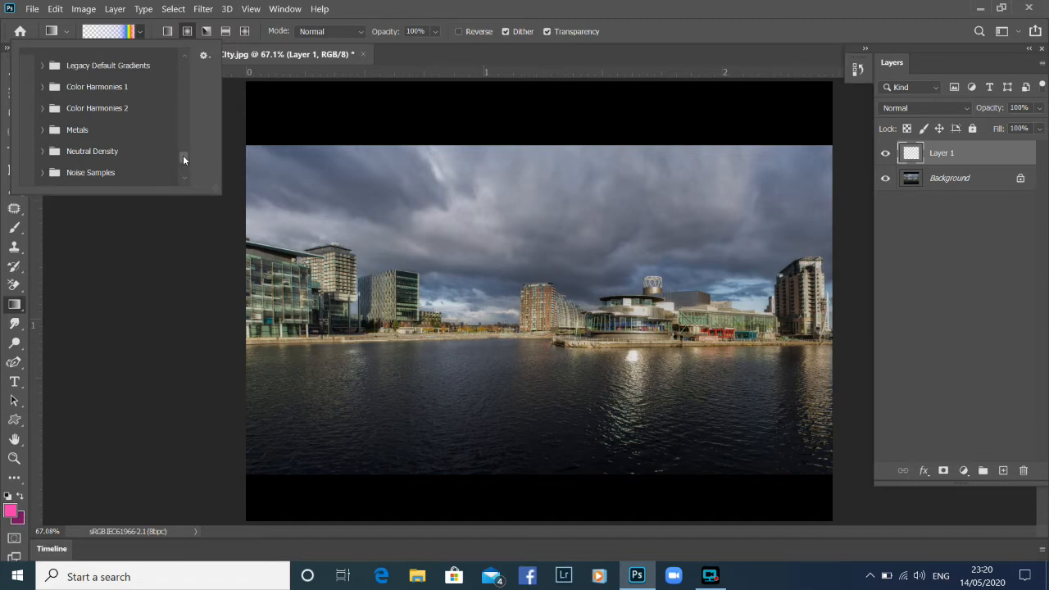
{"action": "left_click", "coordinate": [43, 68]}
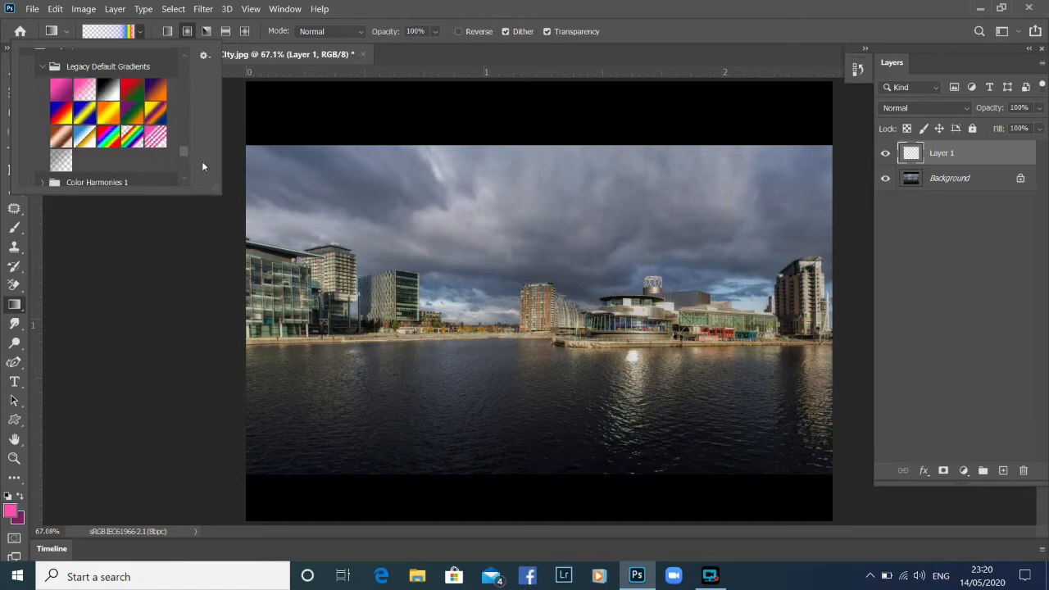
{"action": "left_click_drag", "start_coordinate": [180, 149], "coordinate": [180, 170]}
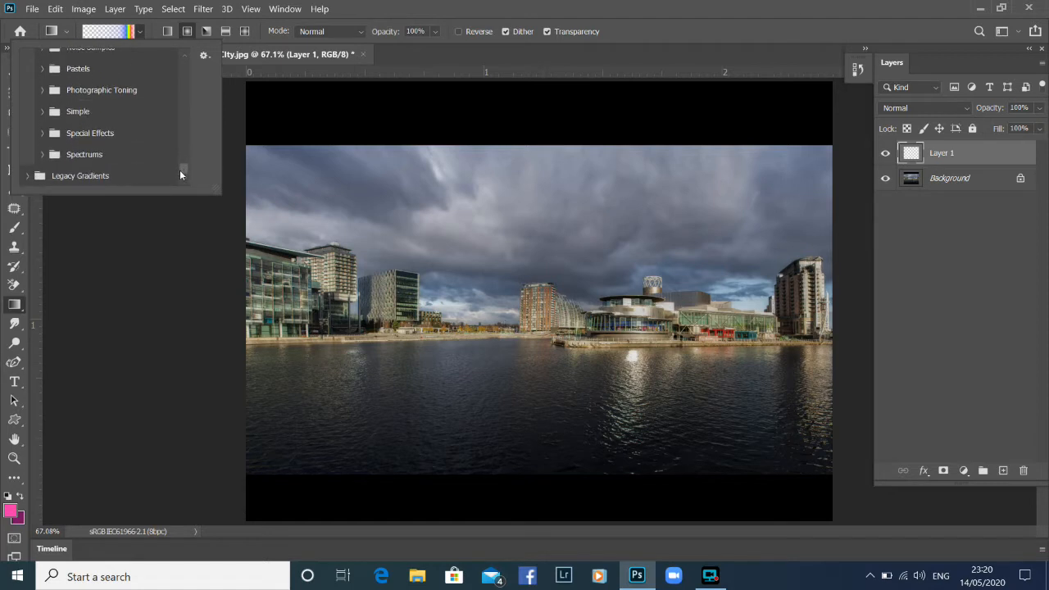
{"action": "left_click", "coordinate": [43, 133]}
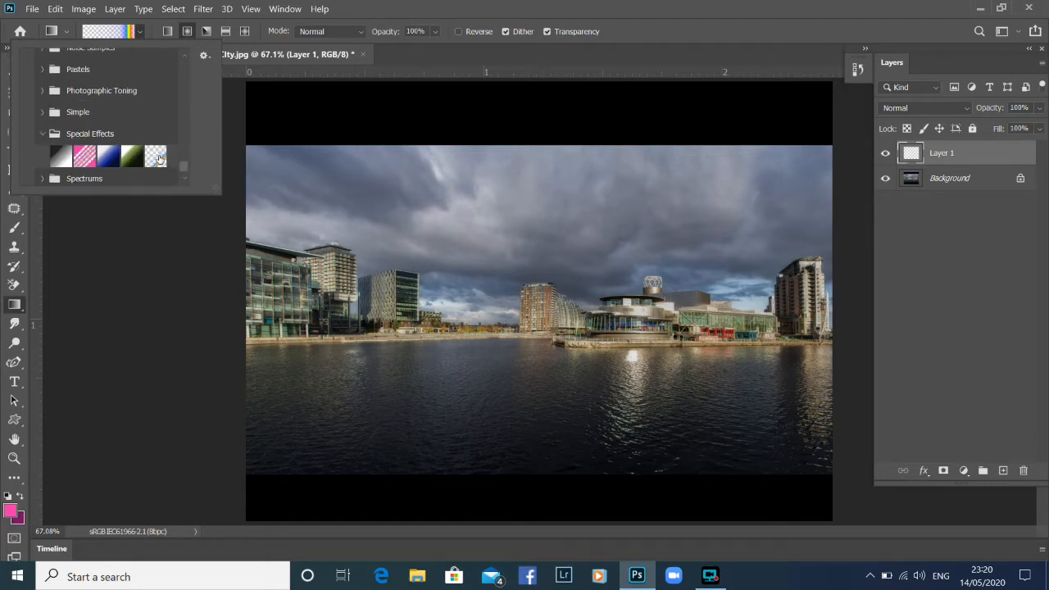
{"action": "left_click", "coordinate": [148, 237]}
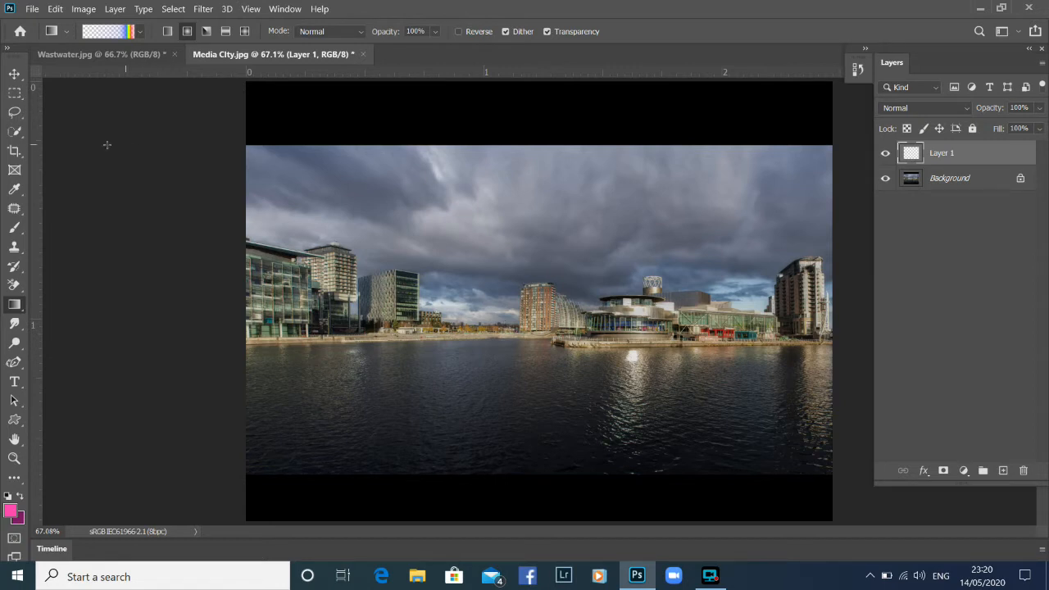
Browse the full set of gradient presets, including Legacy Gradients, and pick the transparent rainbow from Special Effects.
{"action": "left_click", "coordinate": [282, 10]}
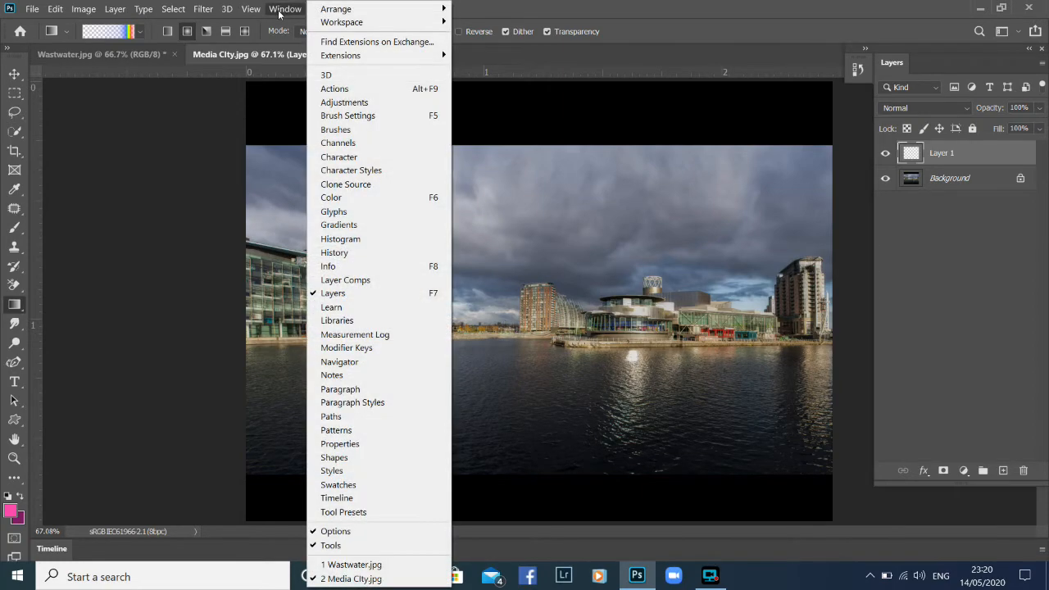
{"action": "left_click", "coordinate": [336, 227]}
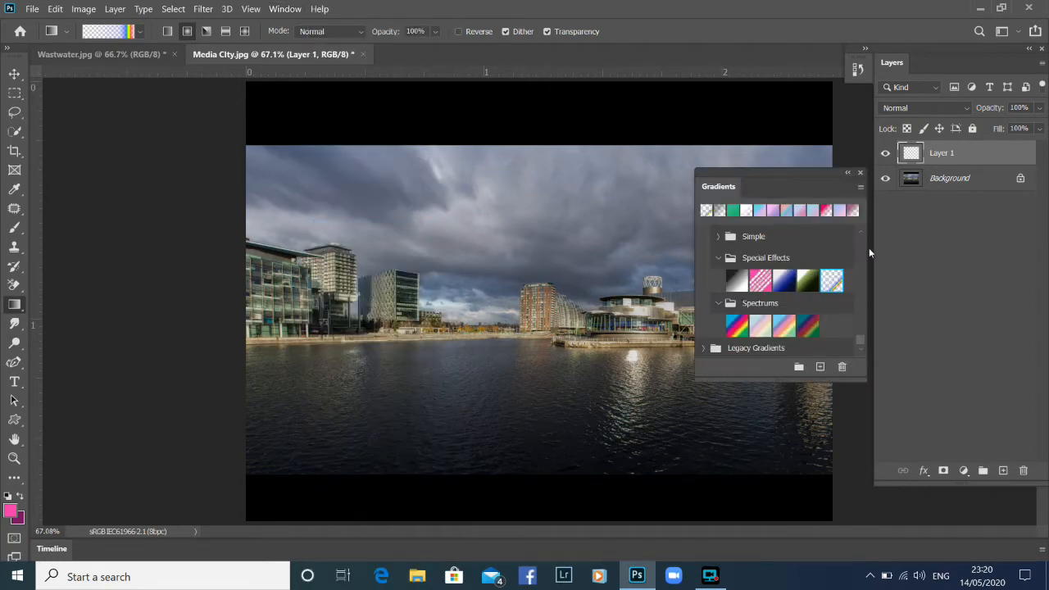
{"action": "left_click", "coordinate": [718, 258]}
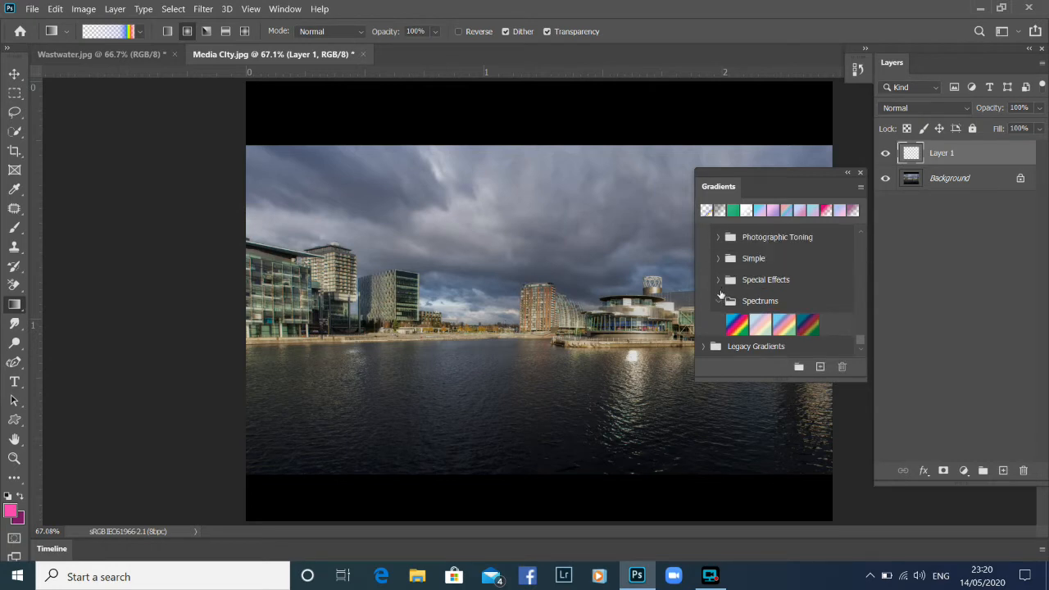
{"action": "left_click", "coordinate": [861, 189]}
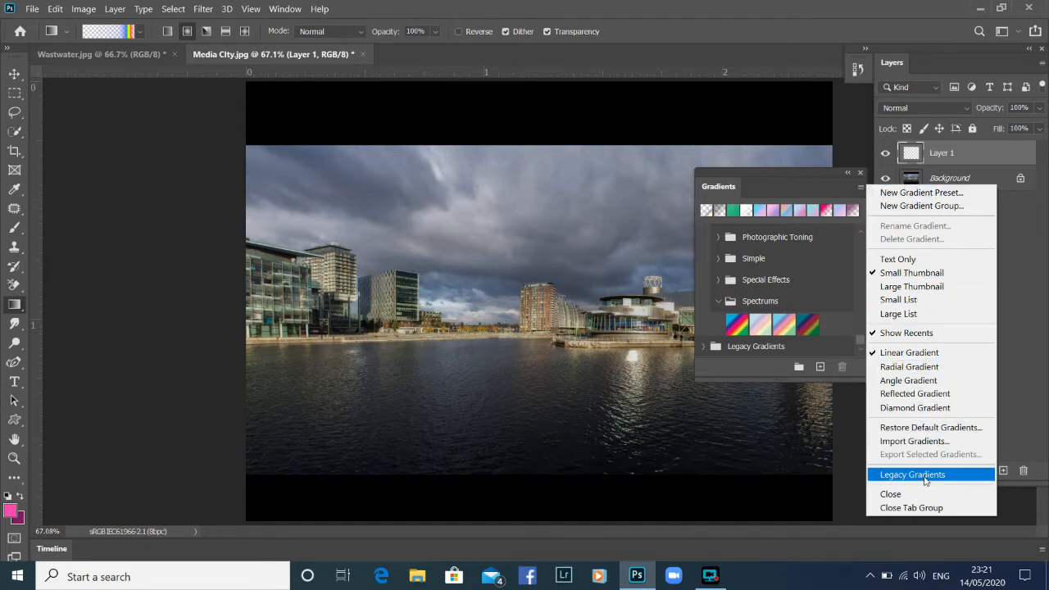
{"action": "left_click", "coordinate": [844, 259]}
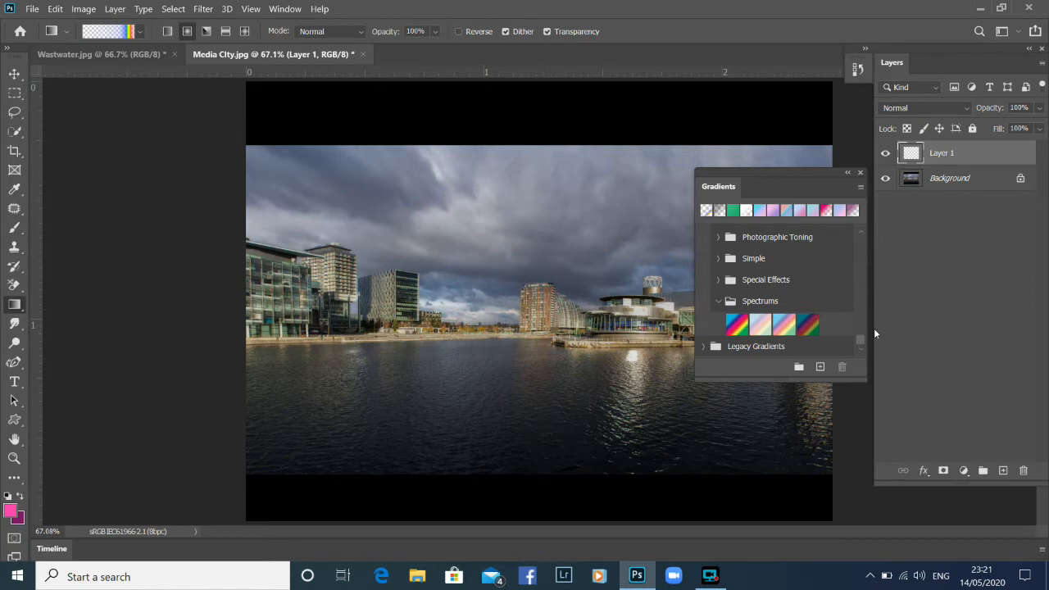
{"action": "left_click", "coordinate": [702, 347]}
{"action": "left_click_drag", "start_coordinate": [858, 325], "coordinate": [860, 337]}
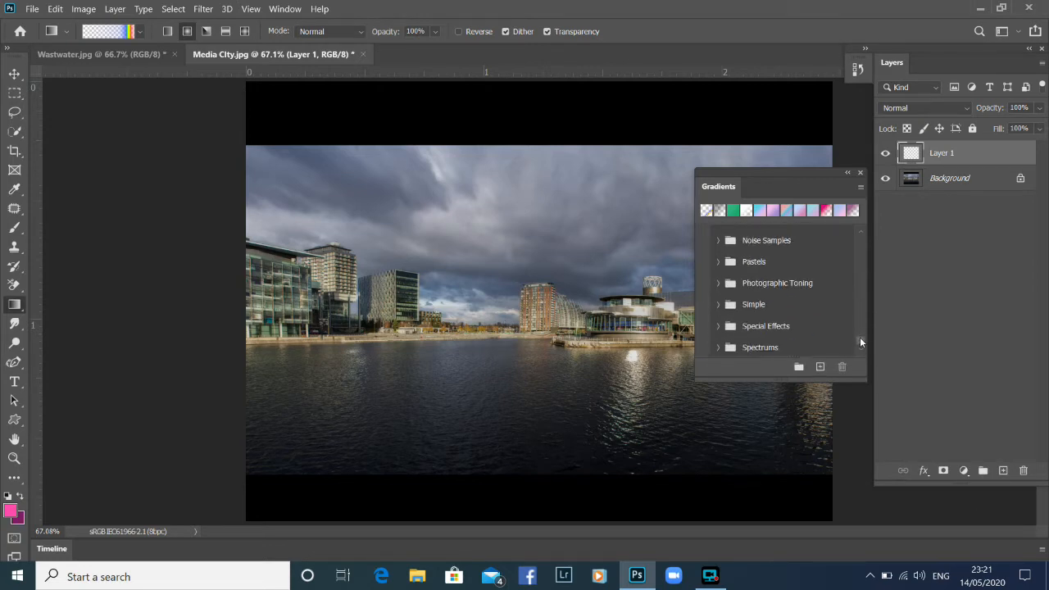
{"action": "left_click", "coordinate": [720, 327]}
{"action": "left_click_drag", "start_coordinate": [857, 335], "coordinate": [859, 342]}
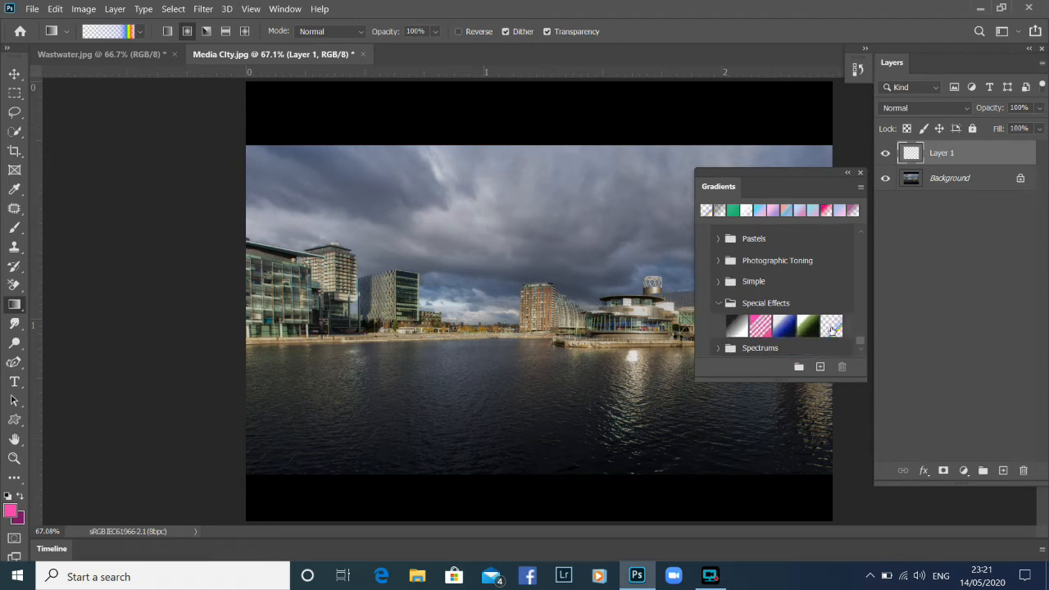
{"action": "left_click", "coordinate": [831, 328]}
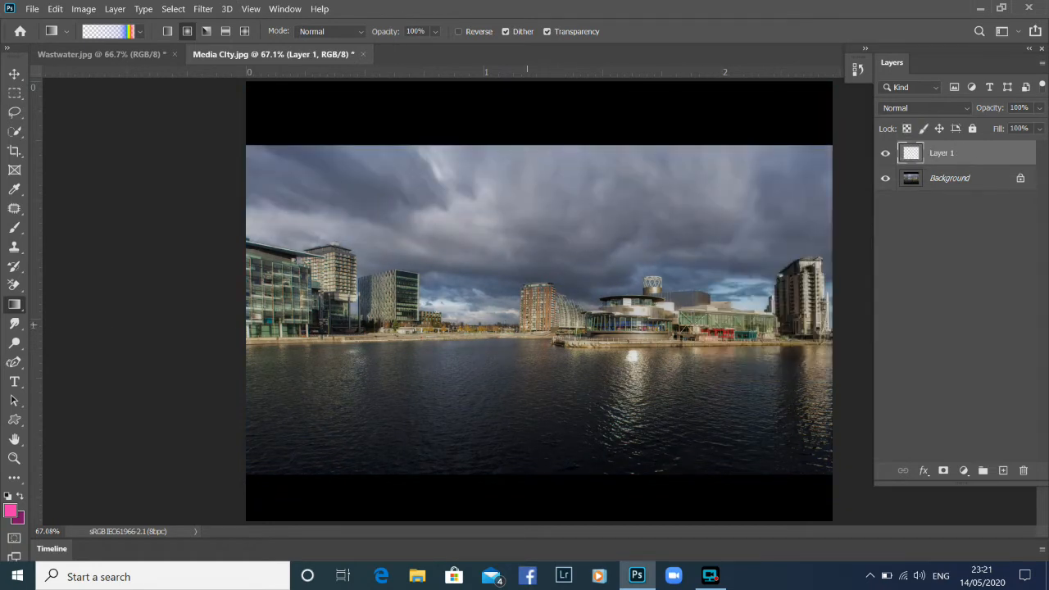
Draw a radial gradient with the transparent rainbow preset from Special Effects, from the water left of centre toward the waterfront tower on the right.
{"action": "left_click", "coordinate": [139, 33]}
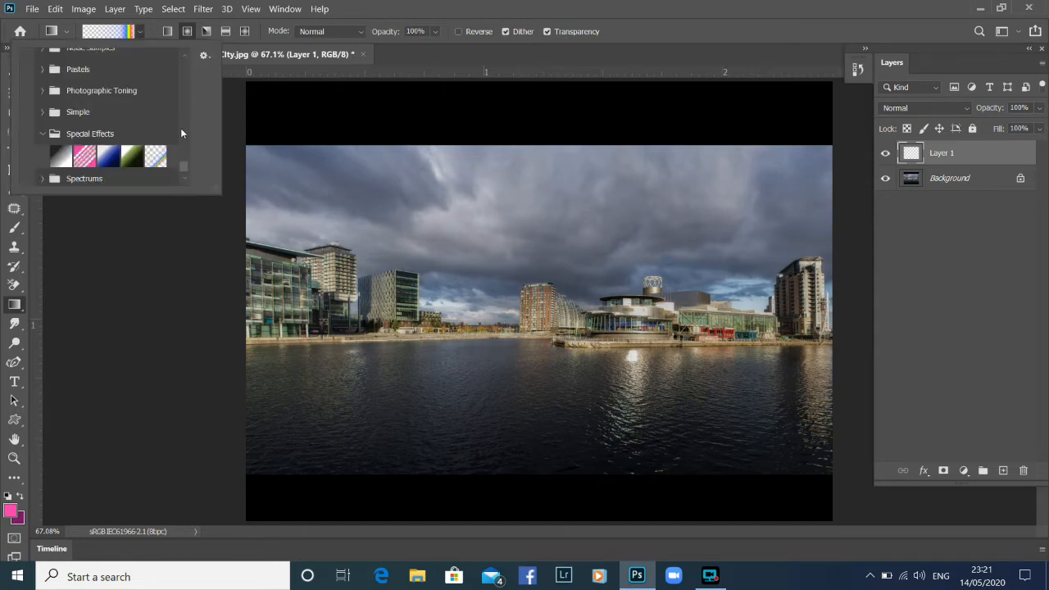
{"action": "left_click", "coordinate": [157, 155]}
{"action": "left_click", "coordinate": [147, 317]}
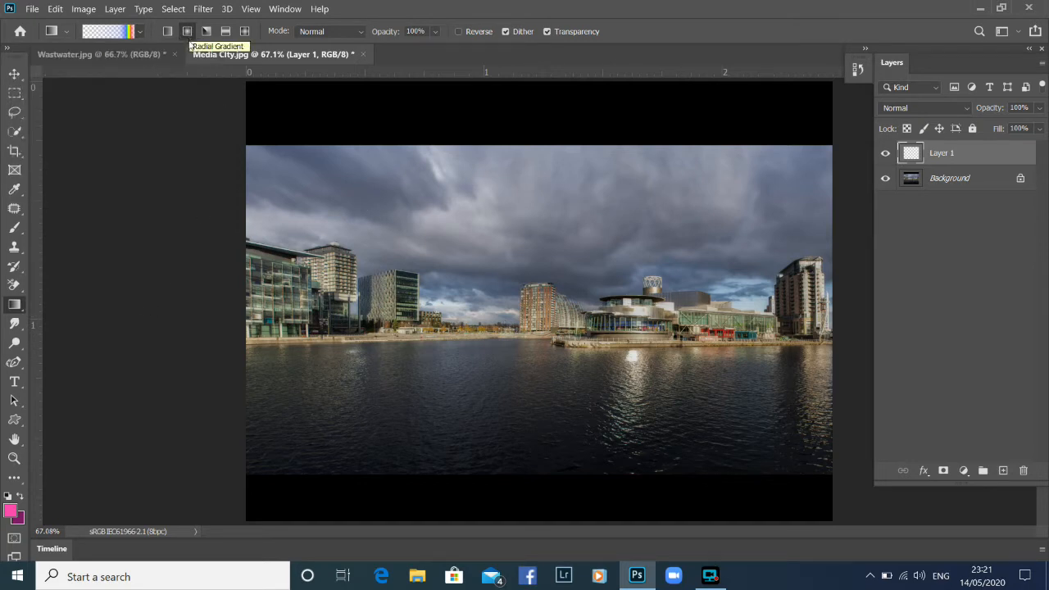
{"action": "left_click", "coordinate": [188, 33]}
{"action": "left_click_drag", "start_coordinate": [444, 365], "coordinate": [760, 307]}
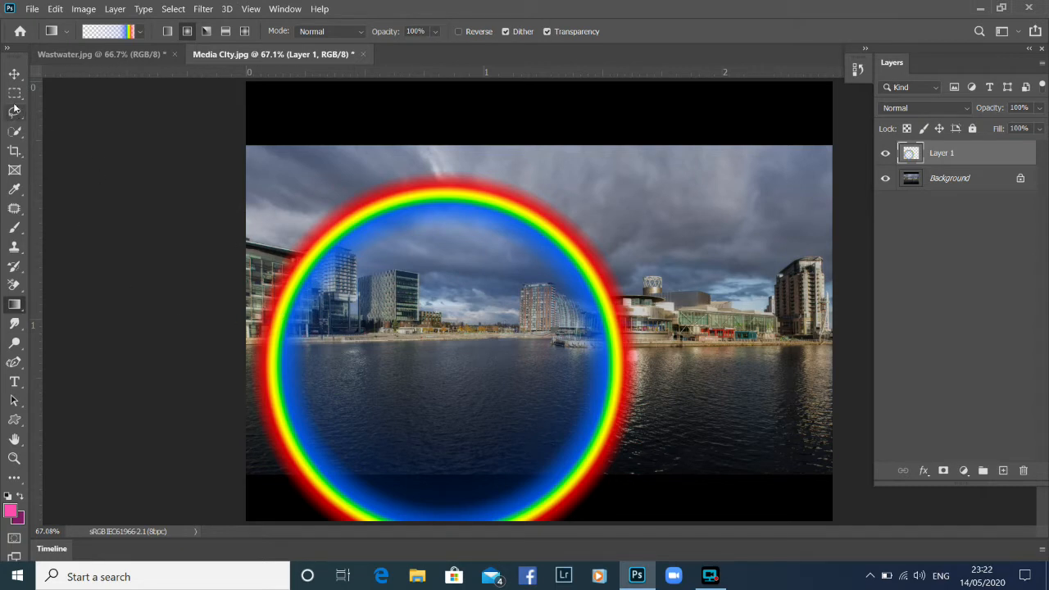
Scale the rainbow circle to 99.38% and move it right so it arches over the round waterfront building.
{"action": "left_click", "coordinate": [14, 74]}
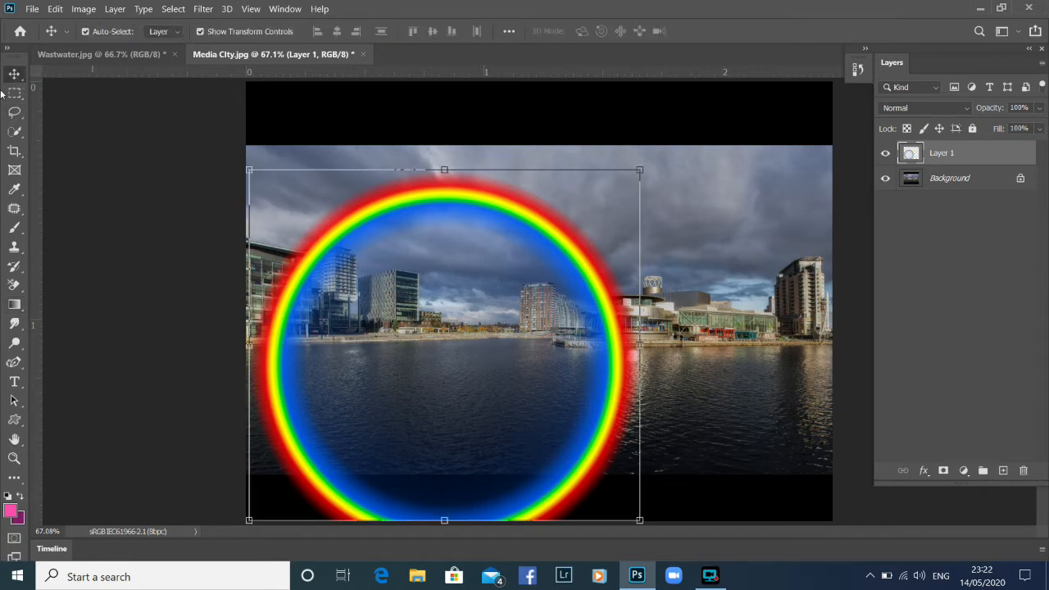
{"action": "left_click_drag", "start_coordinate": [460, 322], "coordinate": [525, 303]}
{"action": "mouse_move", "coordinate": [444, 170]}
{"action": "left_mouse_down"}
{"action": "mouse_move", "coordinate": [444, 145]}
{"action": "mouse_move", "coordinate": [443, 173]}
{"action": "left_mouse_up"}
{"action": "left_click_drag", "start_coordinate": [443, 317], "coordinate": [565, 303]}
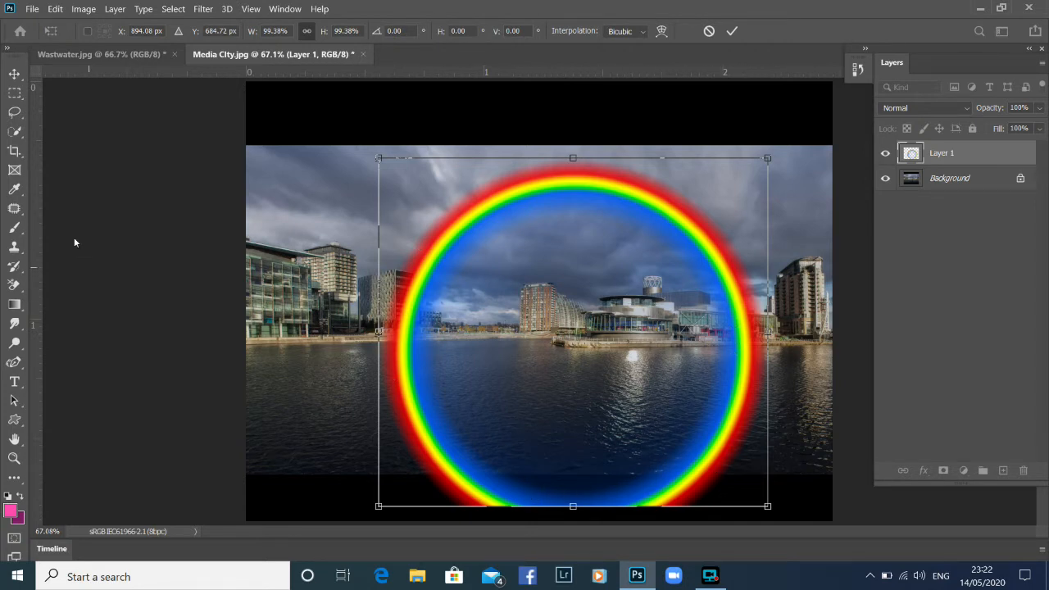
{"action": "left_click", "coordinate": [14, 92]}
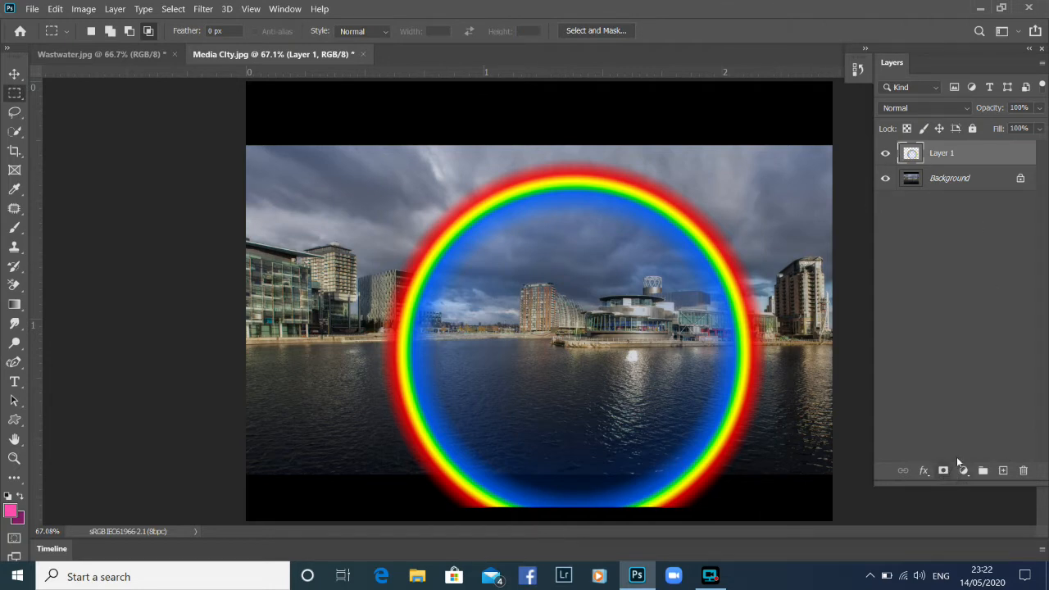
Add a layer mask to the rainbow layer and confirm black (000000) as the foreground color.
{"action": "left_click", "coordinate": [944, 473]}
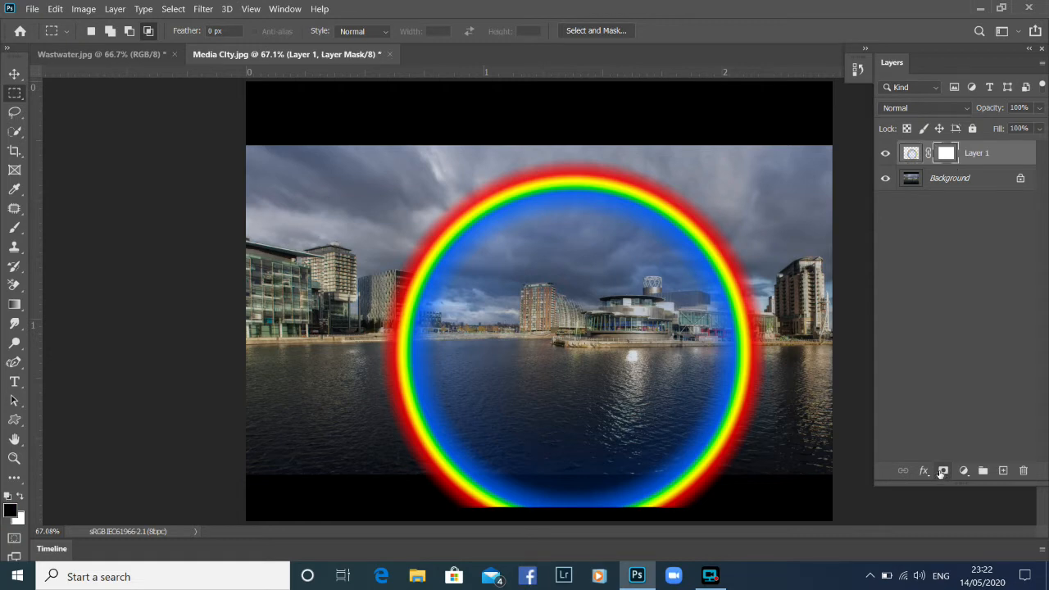
{"action": "left_click", "coordinate": [9, 512]}
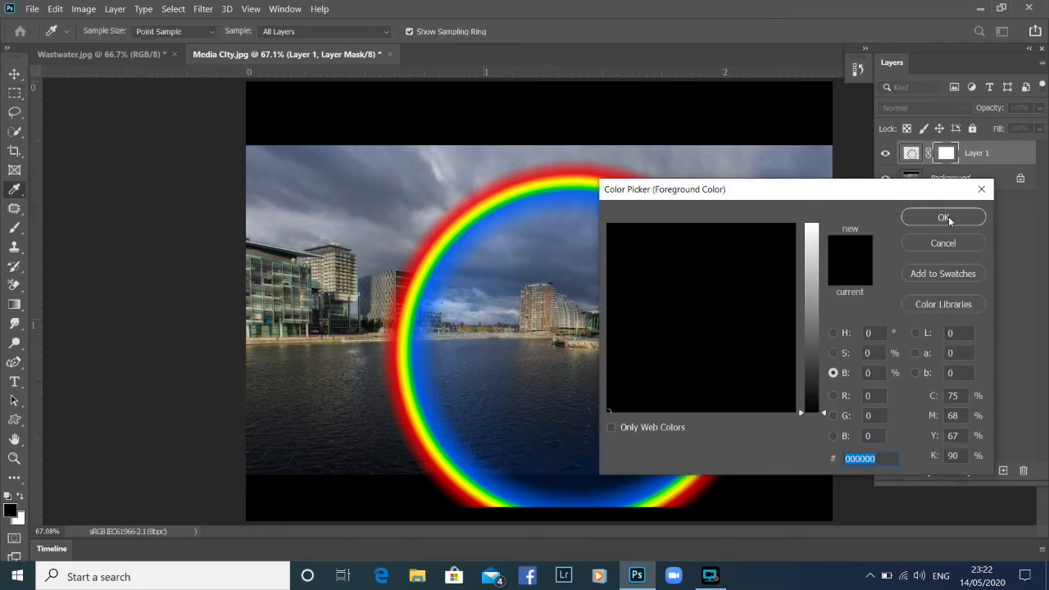
{"action": "left_click", "coordinate": [944, 218]}
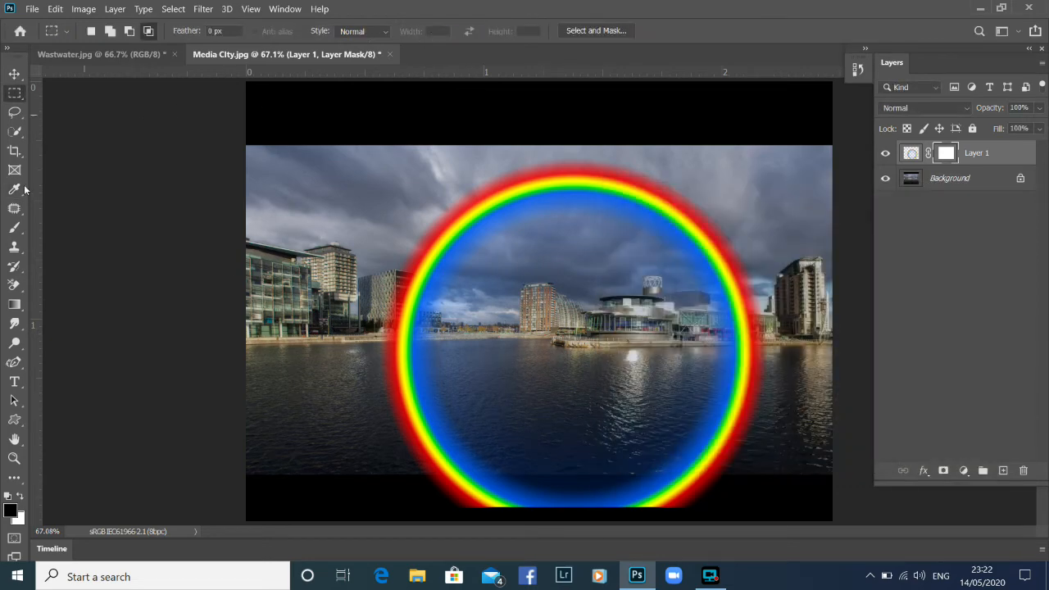
Paint black on the mask, enlarging the brush to 175, to hide the rainbow below the shoreline.
{"action": "left_click", "coordinate": [14, 228]}
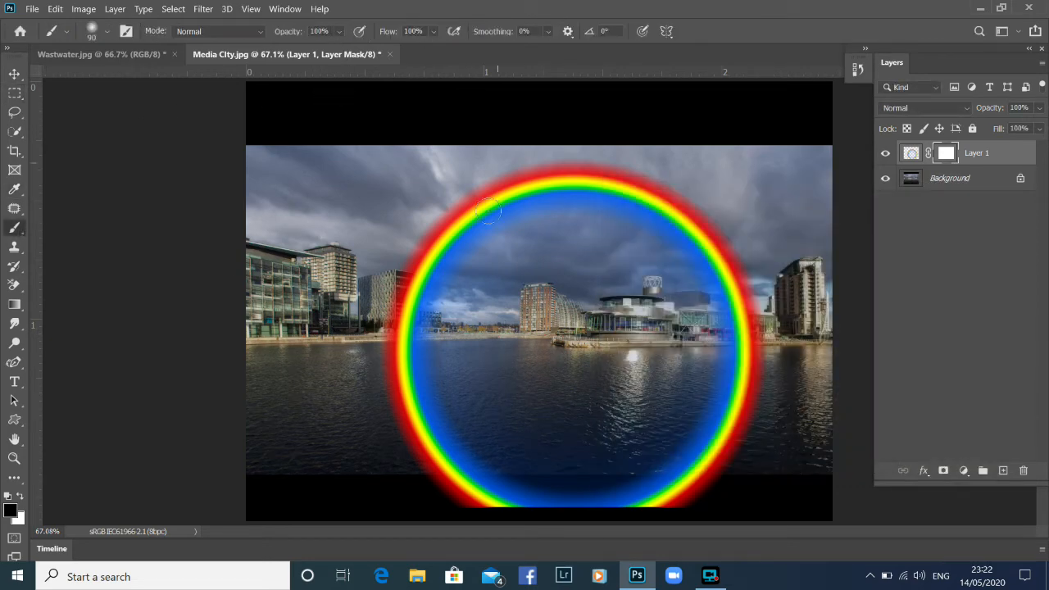
{"action": "left_click_drag", "start_coordinate": [361, 354], "coordinate": [422, 352]}
{"action": "mouse_move", "coordinate": [534, 351]}
{"action": "left_mouse_down"}
{"action": "mouse_move", "coordinate": [784, 340]}
{"action": "mouse_move", "coordinate": [396, 406]}
{"action": "mouse_move", "coordinate": [272, 387]}
{"action": "mouse_move", "coordinate": [418, 370]}
{"action": "mouse_move", "coordinate": [495, 398]}
{"action": "mouse_move", "coordinate": [497, 432]}
{"action": "mouse_move", "coordinate": [437, 442]}
{"action": "mouse_move", "coordinate": [594, 471]}
{"action": "mouse_move", "coordinate": [552, 485]}
{"action": "mouse_move", "coordinate": [560, 463]}
{"action": "mouse_move", "coordinate": [673, 488]}
{"action": "mouse_move", "coordinate": [599, 502]}
{"action": "mouse_move", "coordinate": [589, 477]}
{"action": "mouse_move", "coordinate": [642, 426]}
{"action": "mouse_move", "coordinate": [755, 379]}
{"action": "left_mouse_up"}
{"action": "key", "text": "bracketright"}
{"action": "key", "text": "bracketright"}
{"action": "key", "text": "bracketright"}
{"action": "key", "text": "bracketright"}
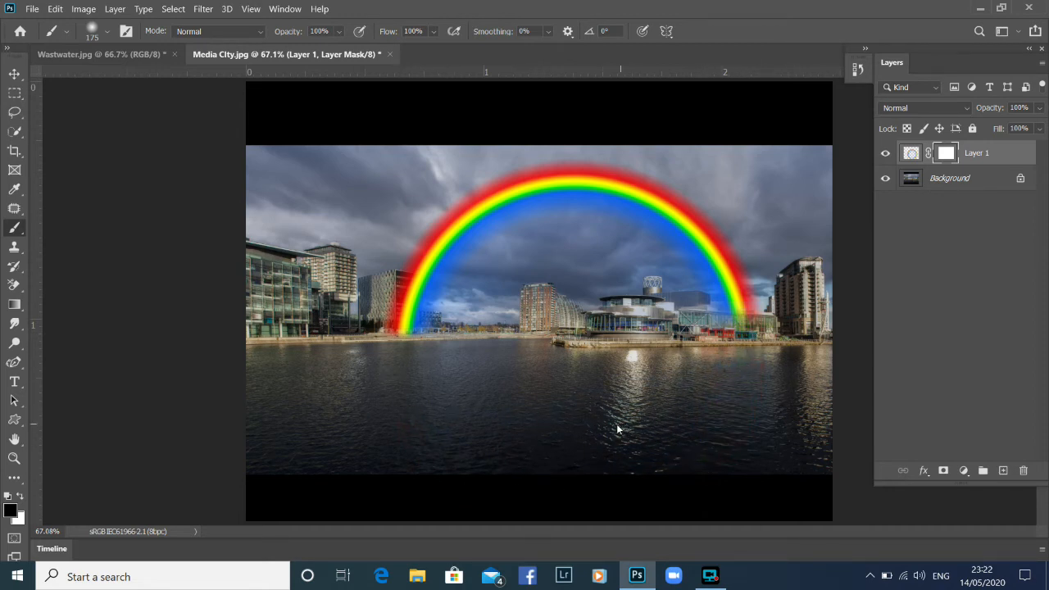
Set the rainbow layer's blend mode to Screen.
{"action": "left_click", "coordinate": [14, 458]}
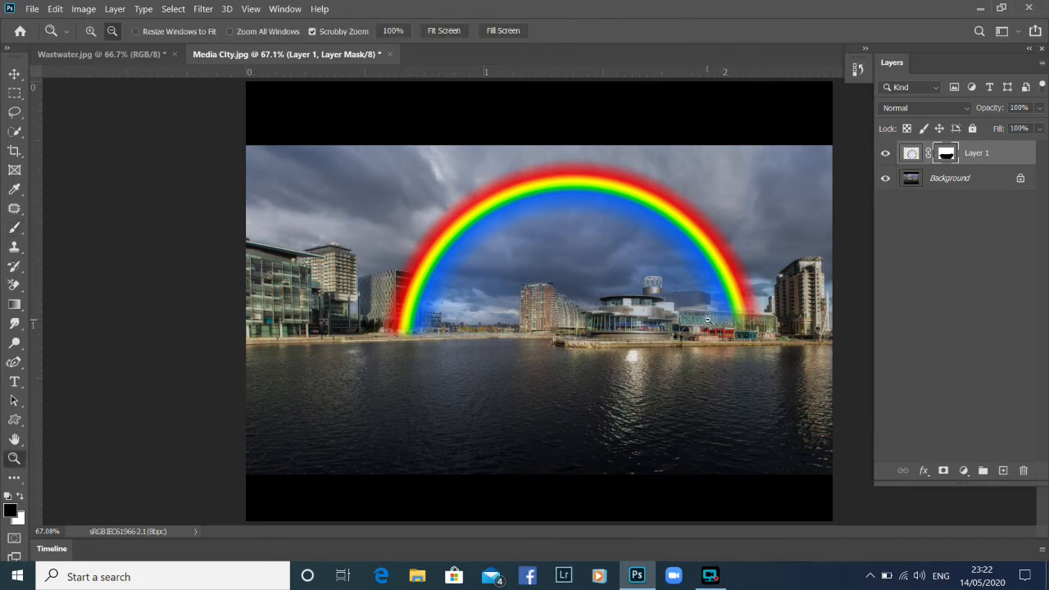
{"action": "left_click", "coordinate": [964, 109]}
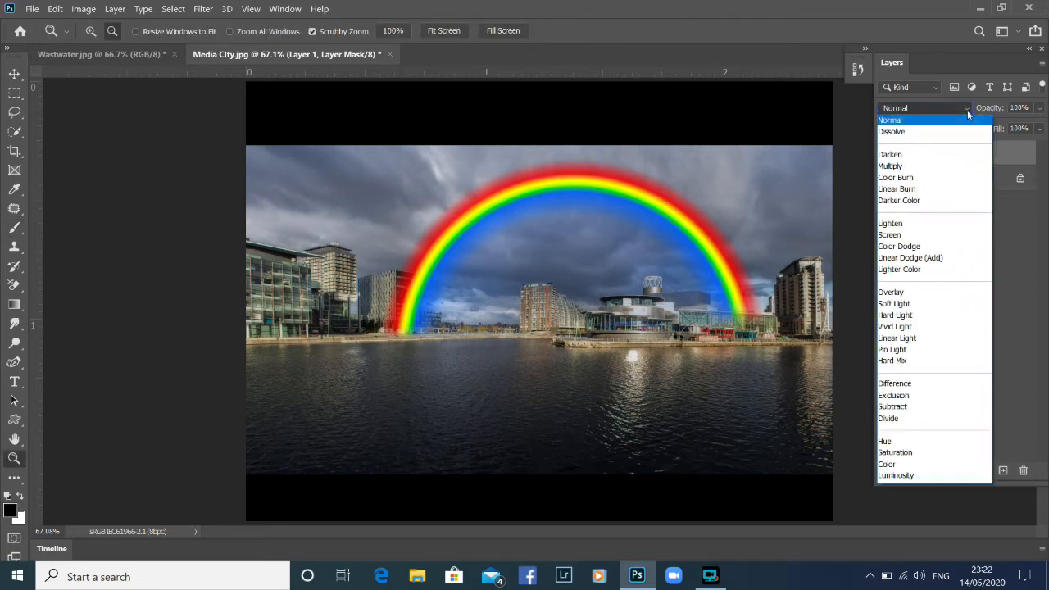
{"action": "left_click", "coordinate": [906, 237]}
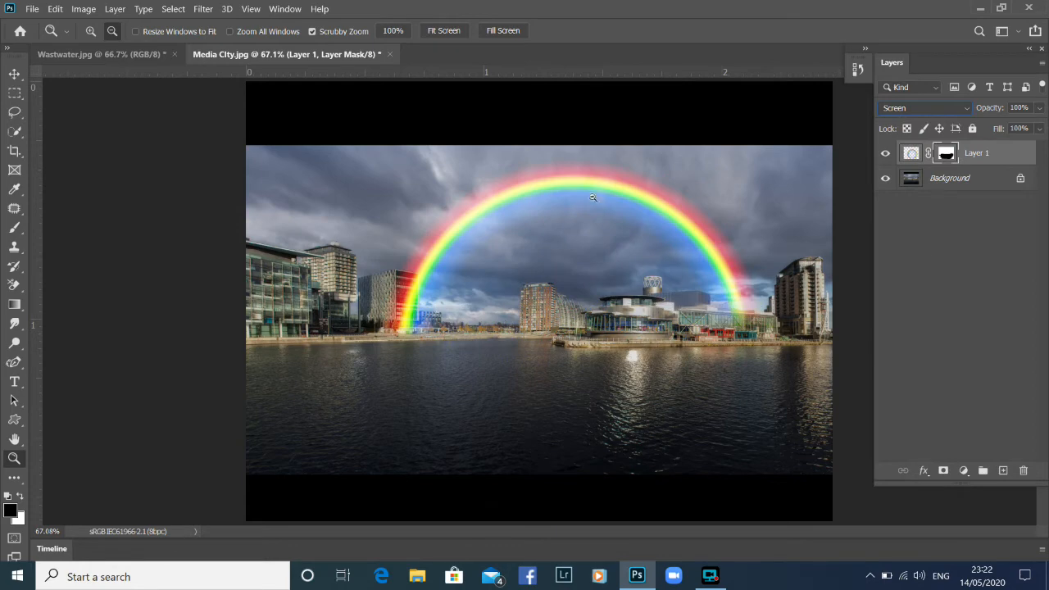
{"action": "left_click", "coordinate": [204, 10]}
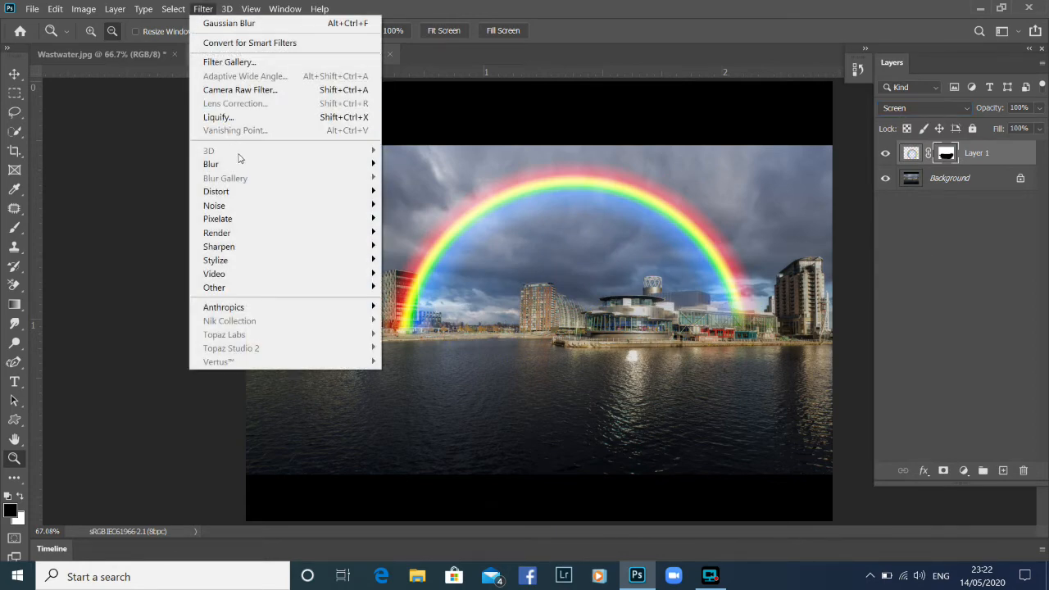
{"action": "mouse_move", "coordinate": [245, 163]}
{"action": "left_click", "coordinate": [442, 219]}
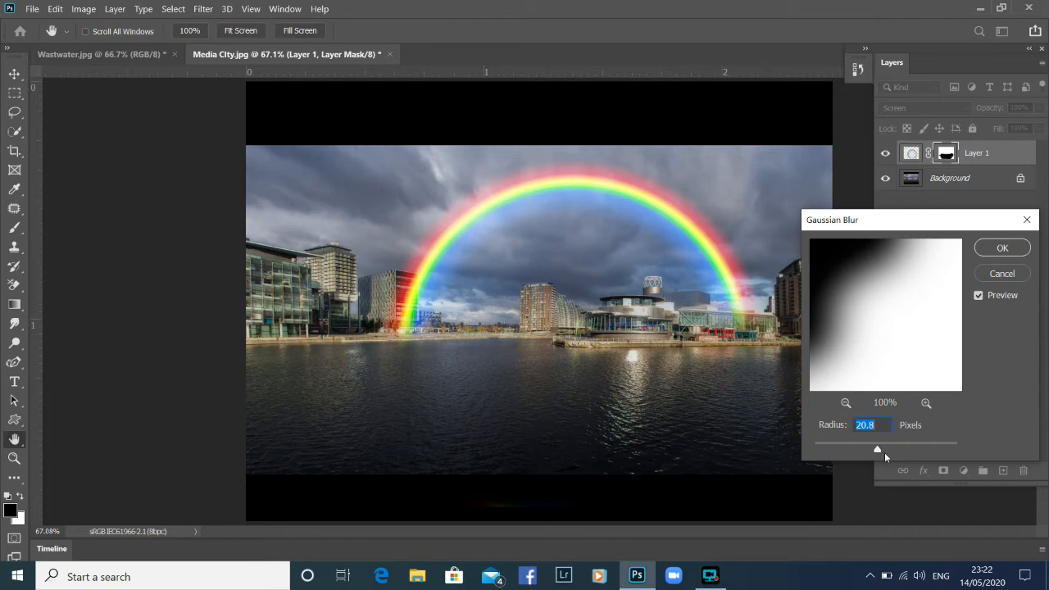
{"action": "left_click", "coordinate": [1001, 273]}
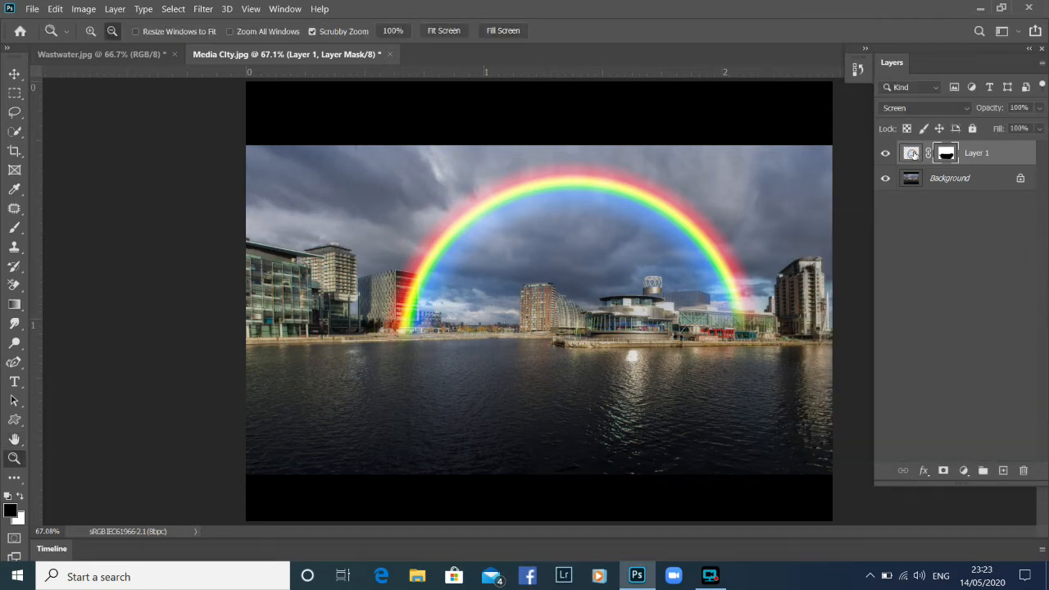
Apply a Gaussian Blur with a 22.2-pixel radius to the rainbow layer's image rather than its mask.
{"action": "left_click", "coordinate": [912, 153]}
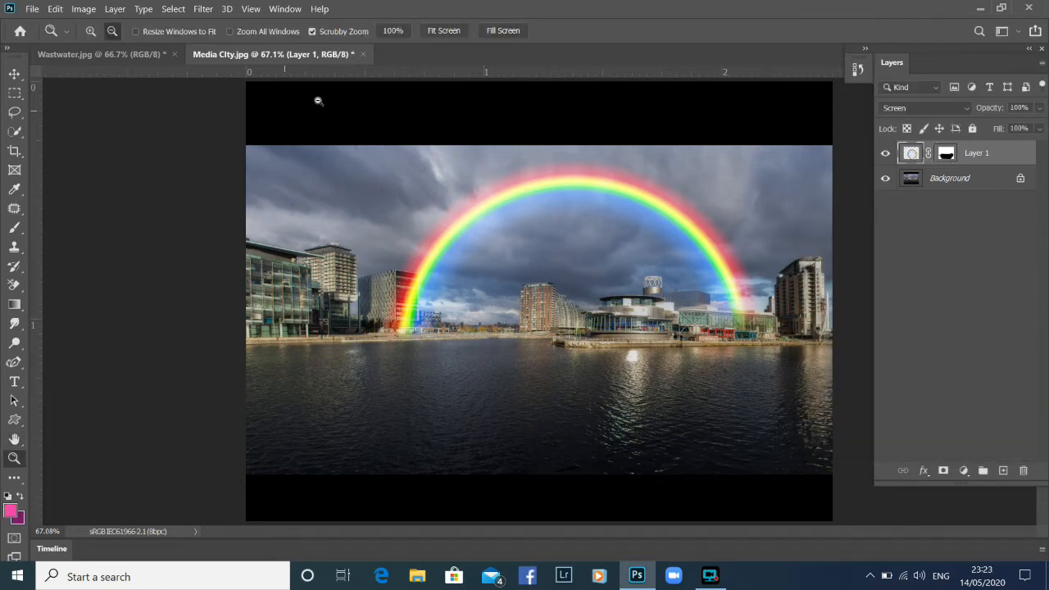
{"action": "left_click", "coordinate": [203, 9]}
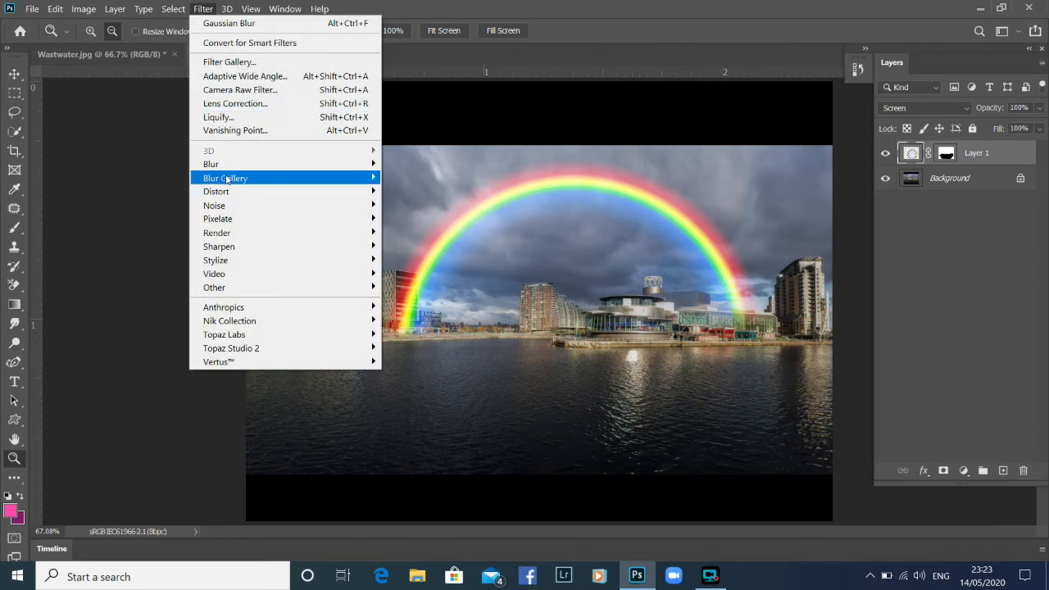
{"action": "mouse_move", "coordinate": [265, 164]}
{"action": "left_click", "coordinate": [421, 219]}
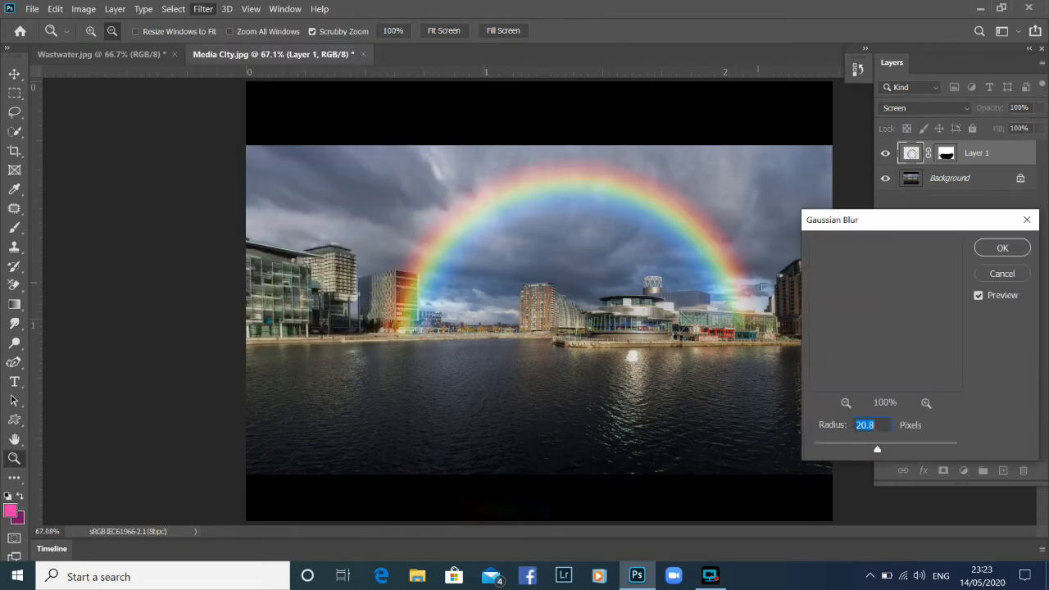
{"action": "left_click_drag", "start_coordinate": [877, 452], "coordinate": [879, 451]}
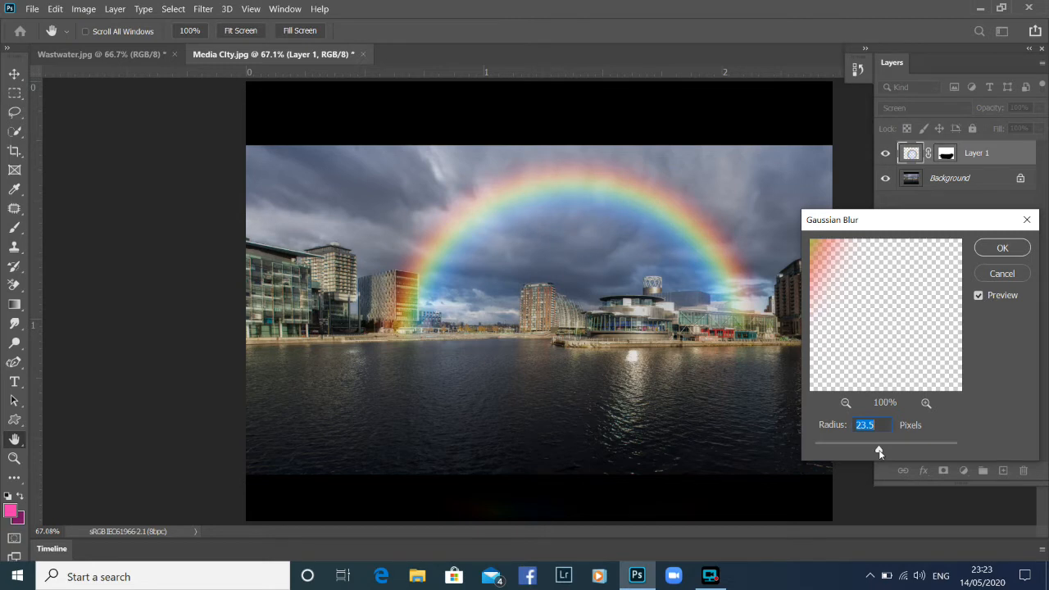
{"action": "left_click_drag", "start_coordinate": [879, 451], "coordinate": [878, 452]}
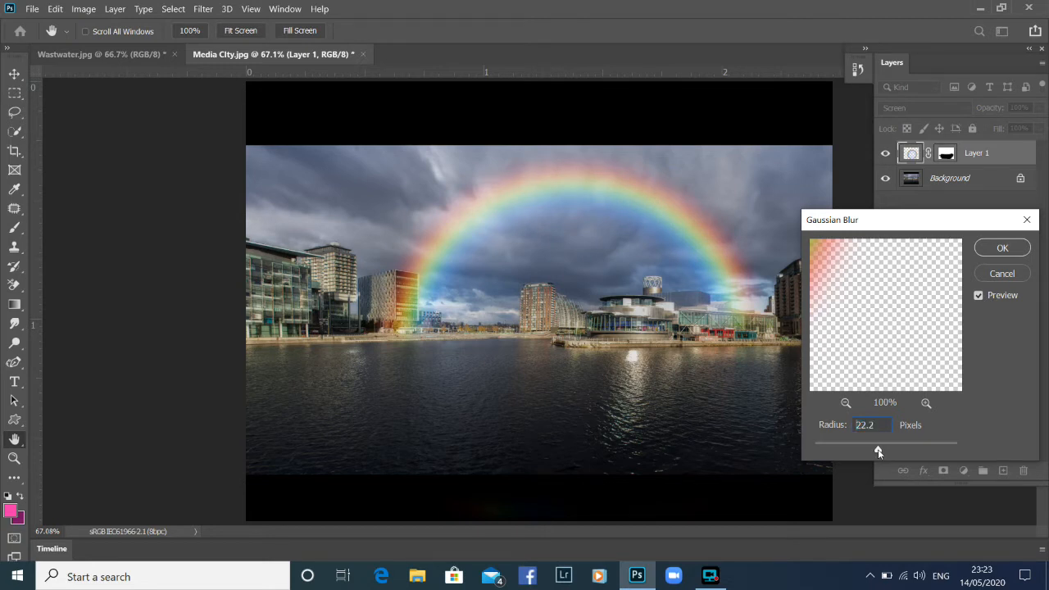
{"action": "left_click", "coordinate": [1003, 250]}
{"action": "key", "text": "z"}
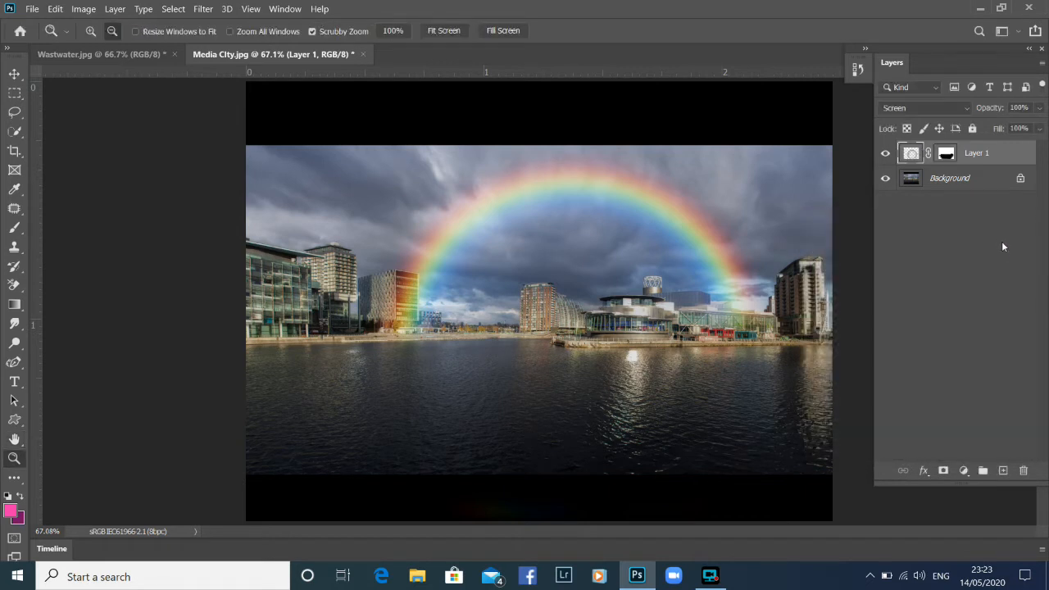
Lower the rainbow layer's fill to 38%.
{"action": "left_click", "coordinate": [1040, 130]}
{"action": "left_click_drag", "start_coordinate": [1038, 147], "coordinate": [1011, 146]}
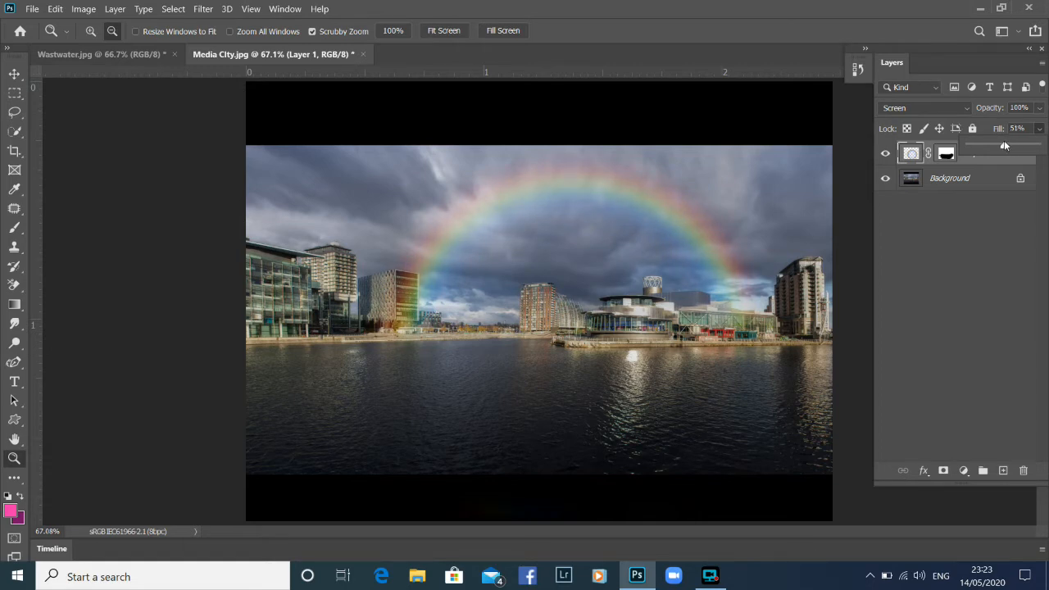
{"action": "left_click_drag", "start_coordinate": [998, 144], "coordinate": [996, 144]}
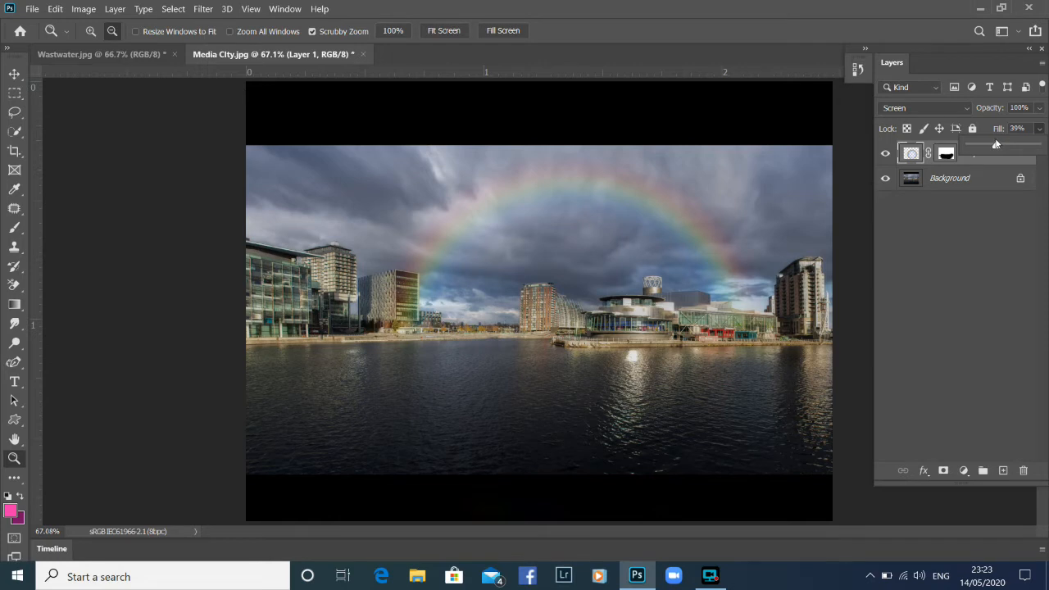
{"action": "left_click", "coordinate": [961, 164]}
Paint black on the layer mask with a size-20 brush to remove the rainbow from the buildings at both of its ends.
{"action": "left_click", "coordinate": [947, 153]}
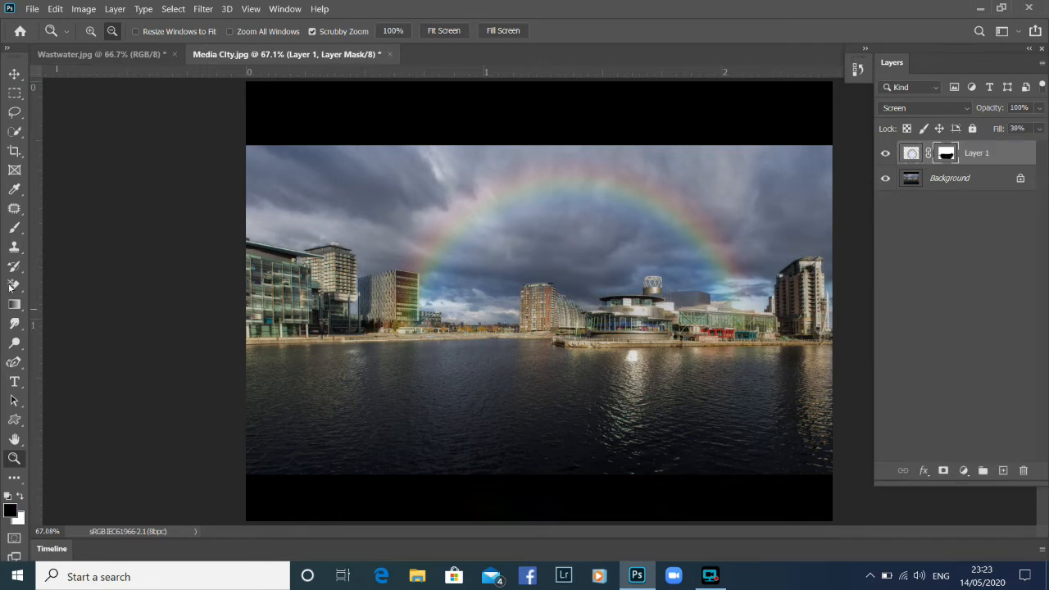
{"action": "left_click", "coordinate": [12, 229]}
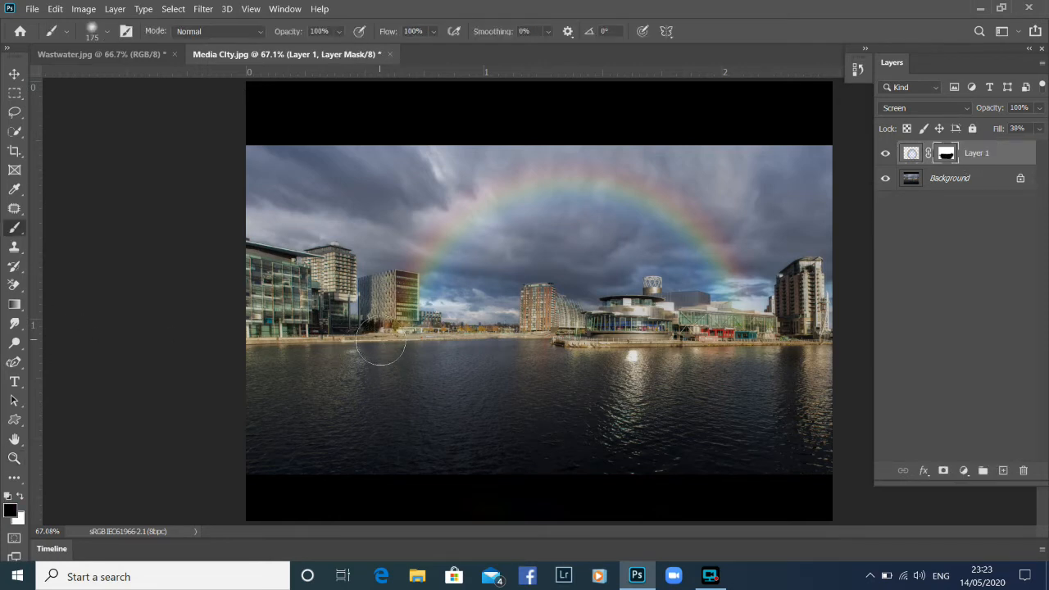
{"action": "left_click", "coordinate": [14, 458]}
{"action": "left_click", "coordinate": [417, 291], "text": "alt"}
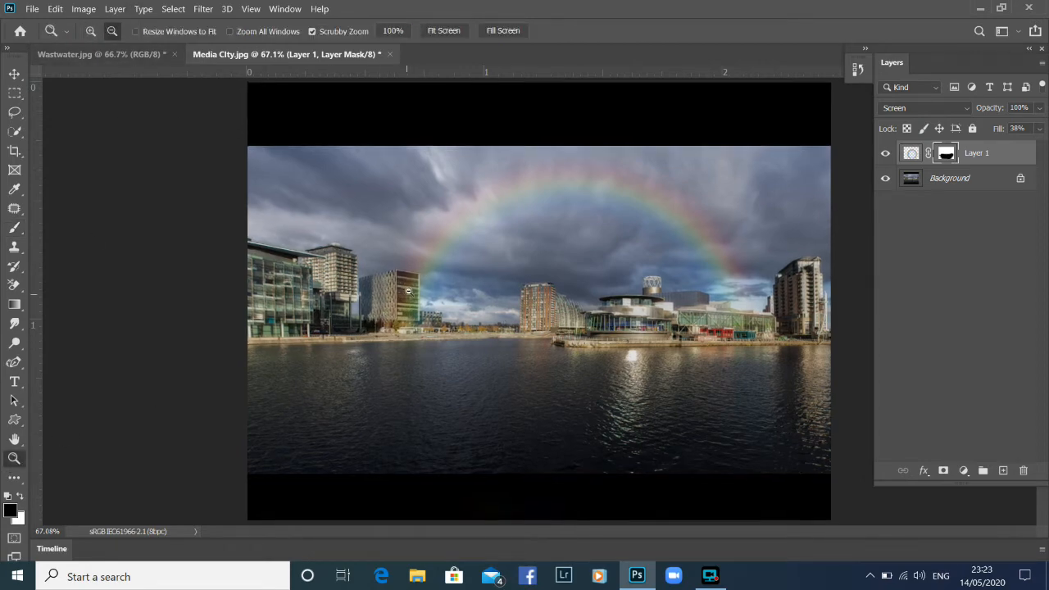
{"action": "left_click_drag", "start_coordinate": [395, 296], "coordinate": [412, 302]}
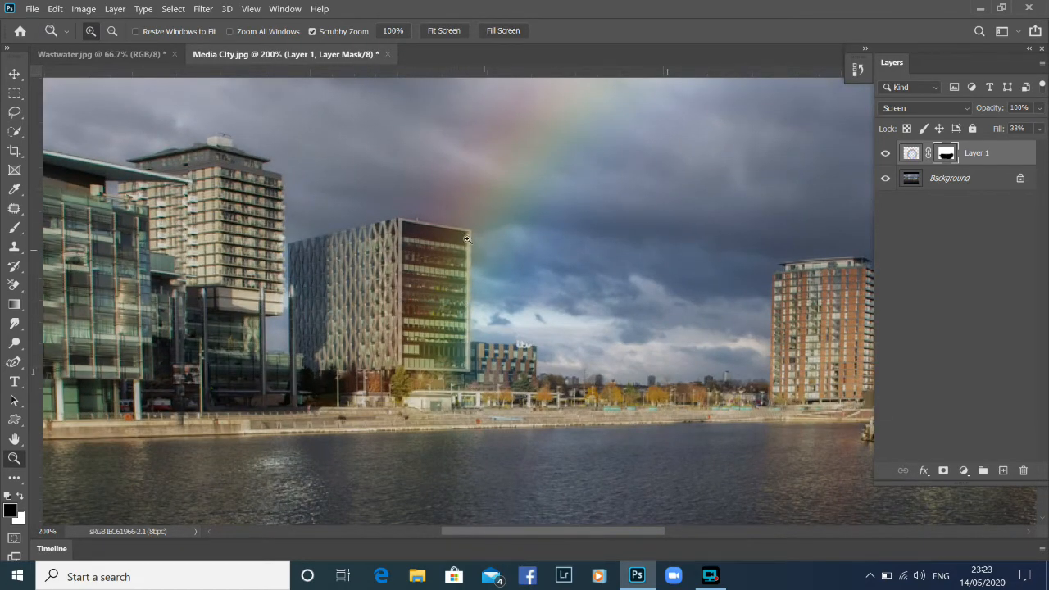
{"action": "left_click", "coordinate": [14, 228]}
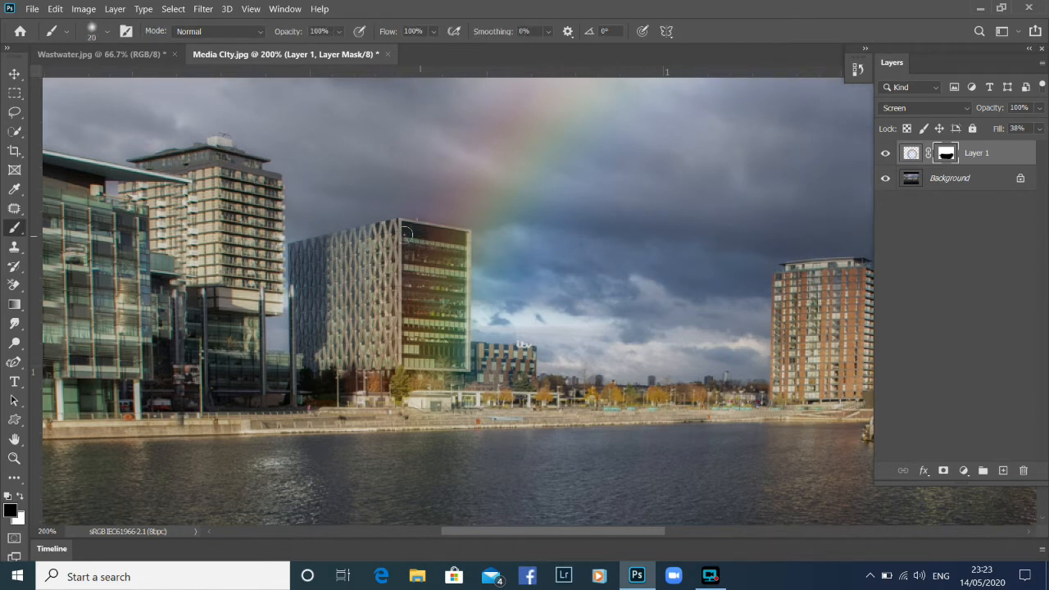
{"action": "mouse_move", "coordinate": [415, 236]}
{"action": "left_mouse_down"}
{"action": "mouse_move", "coordinate": [458, 241]}
{"action": "mouse_move", "coordinate": [466, 373]}
{"action": "mouse_move", "coordinate": [449, 295]}
{"action": "mouse_move", "coordinate": [430, 296]}
{"action": "mouse_move", "coordinate": [424, 261]}
{"action": "mouse_move", "coordinate": [391, 266]}
{"action": "mouse_move", "coordinate": [414, 274]}
{"action": "mouse_move", "coordinate": [439, 258]}
{"action": "mouse_move", "coordinate": [395, 314]}
{"action": "mouse_move", "coordinate": [471, 379]}
{"action": "mouse_move", "coordinate": [502, 376]}
{"action": "mouse_move", "coordinate": [440, 369]}
{"action": "mouse_move", "coordinate": [526, 371]}
{"action": "mouse_move", "coordinate": [464, 356]}
{"action": "mouse_move", "coordinate": [377, 386]}
{"action": "mouse_move", "coordinate": [457, 246]}
{"action": "mouse_move", "coordinate": [419, 239]}
{"action": "left_mouse_up"}
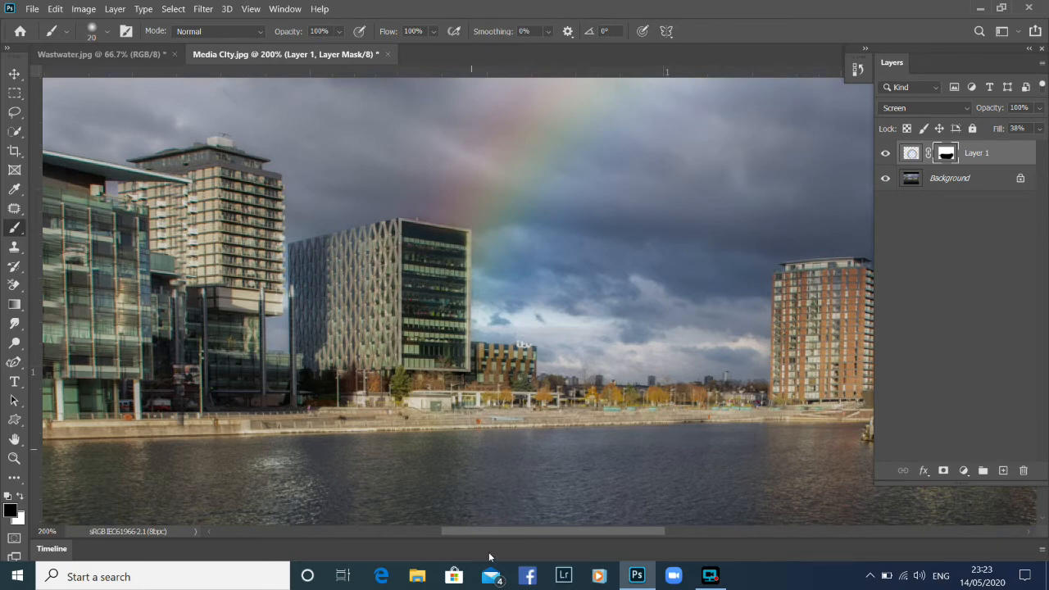
{"action": "left_click_drag", "start_coordinate": [536, 529], "coordinate": [725, 525]}
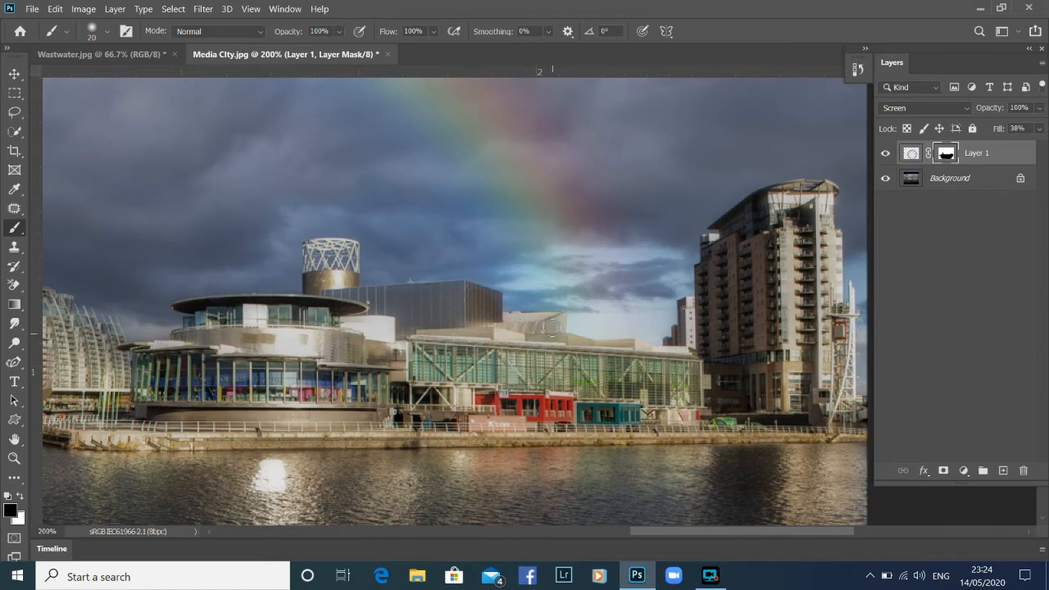
Fade both ends of the rainbow by painting black on the mask with a size-250 brush at 10% opacity.
{"action": "left_click", "coordinate": [14, 459]}
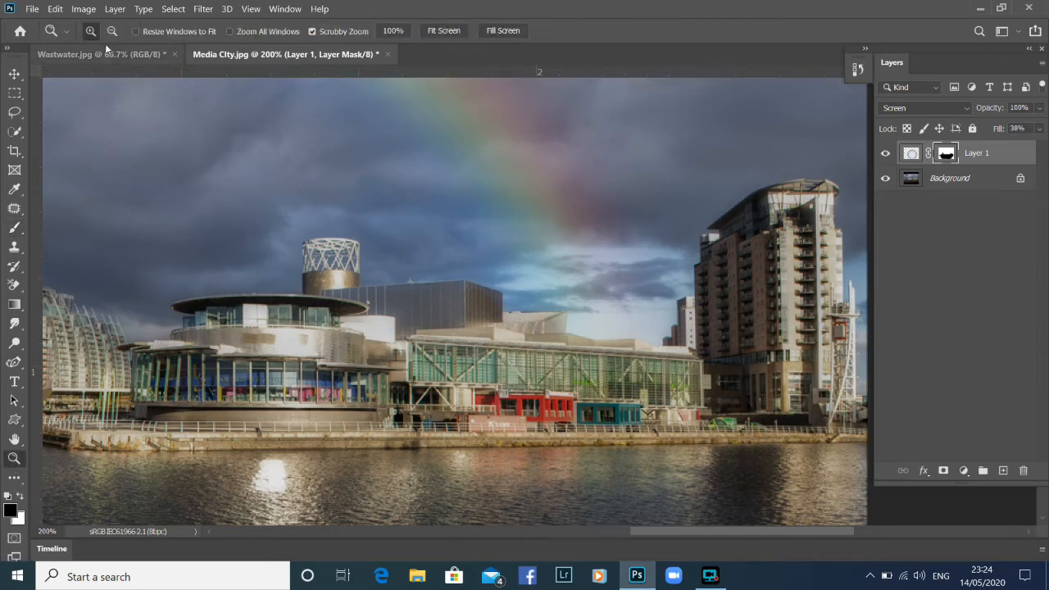
{"action": "left_click", "coordinate": [399, 232], "text": "alt"}
{"action": "left_click", "coordinate": [399, 231], "text": "alt"}
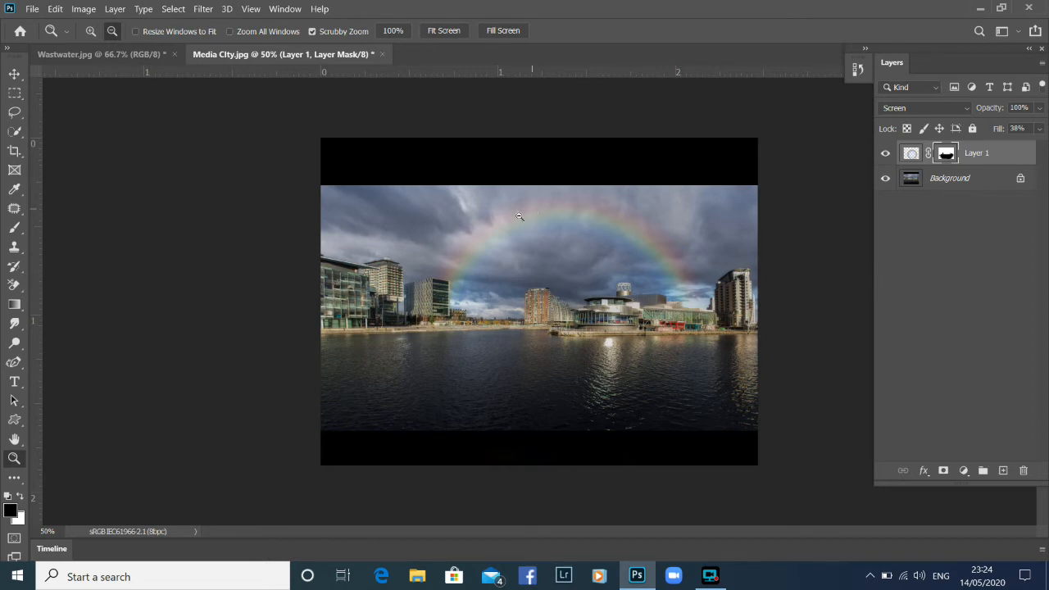
{"action": "left_click", "coordinate": [14, 229]}
{"action": "left_click", "coordinate": [339, 31]}
{"action": "left_click", "coordinate": [299, 48]}
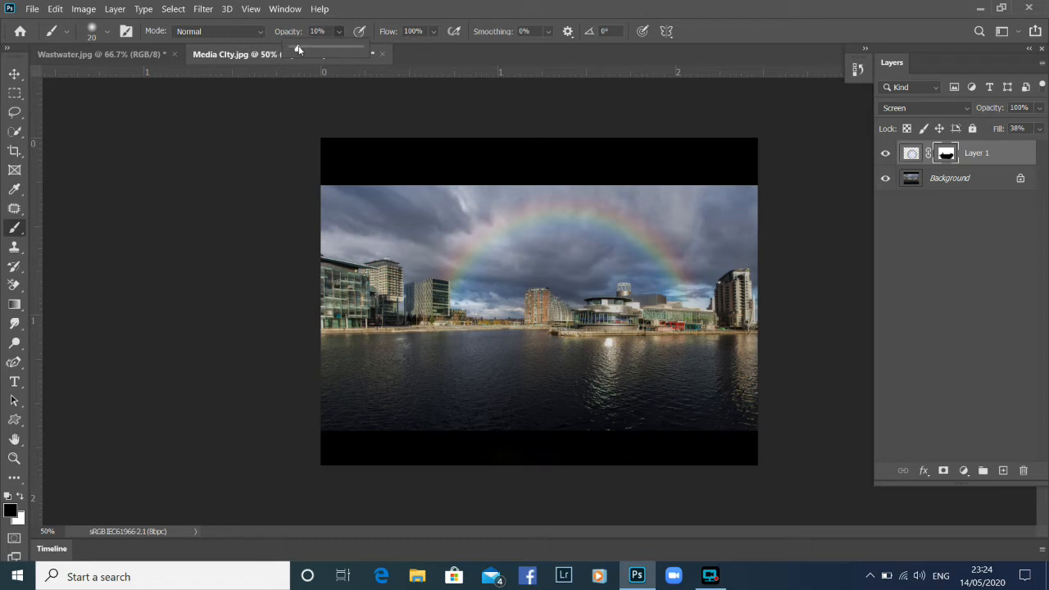
{"action": "key", "text": "bracketright"}
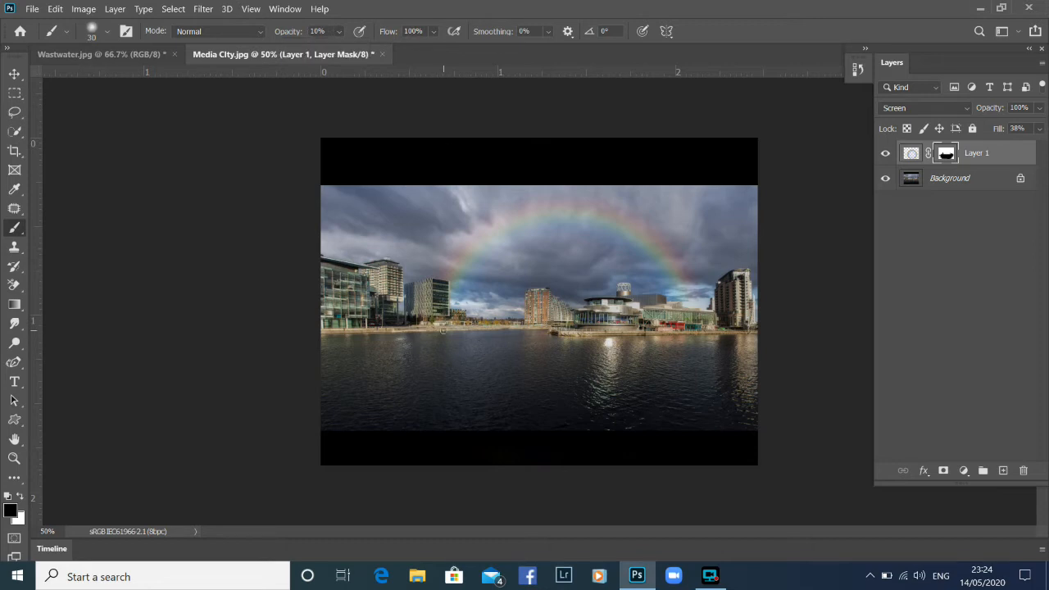
{"action": "key", "text": "bracketright"}
{"action": "key", "text": "bracketright"}
{"action": "key", "text": "bracketright"}
{"action": "key", "text": "bracketright"}
{"action": "key", "text": "bracketright"}
{"action": "key", "text": "bracketright"}
{"action": "key", "text": "bracketright"}
{"action": "key", "text": "bracketright"}
{"action": "mouse_move", "coordinate": [441, 294]}
{"action": "left_mouse_down"}
{"action": "mouse_move", "coordinate": [447, 283]}
{"action": "mouse_move", "coordinate": [440, 297]}
{"action": "left_mouse_up"}
{"action": "mouse_move", "coordinate": [685, 292]}
{"action": "left_mouse_down"}
{"action": "mouse_move", "coordinate": [701, 297]}
{"action": "mouse_move", "coordinate": [682, 288]}
{"action": "left_mouse_up"}
Set the rainbow layer's fill to 66% and choose Screen as its blend mode again.
{"action": "left_click", "coordinate": [1038, 130]}
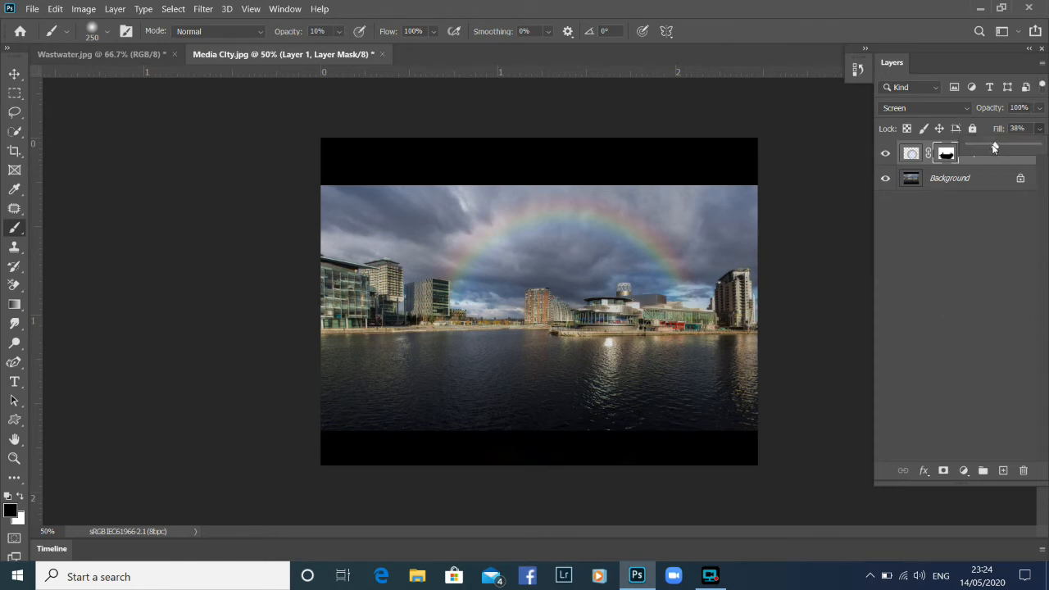
{"action": "left_click_drag", "start_coordinate": [990, 147], "coordinate": [1014, 146]}
{"action": "left_click", "coordinate": [966, 110]}
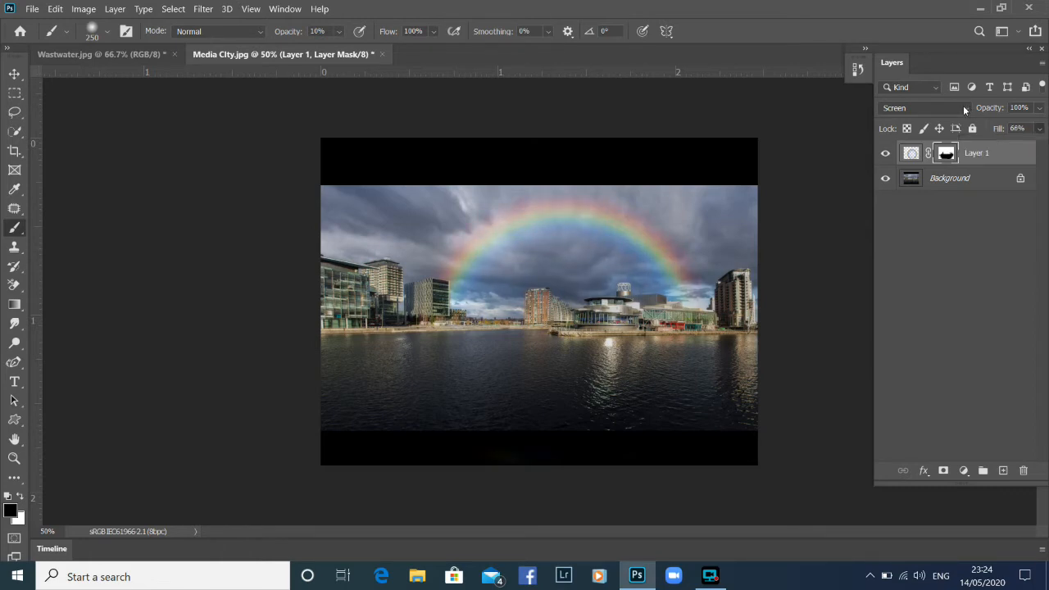
{"action": "left_click", "coordinate": [965, 109]}
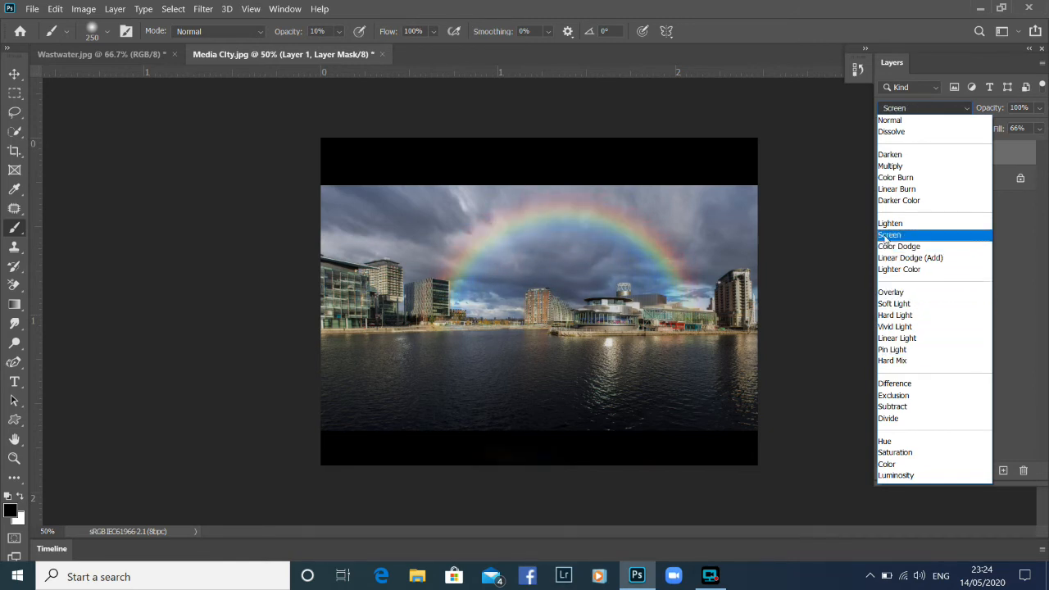
{"action": "left_click", "coordinate": [886, 236]}
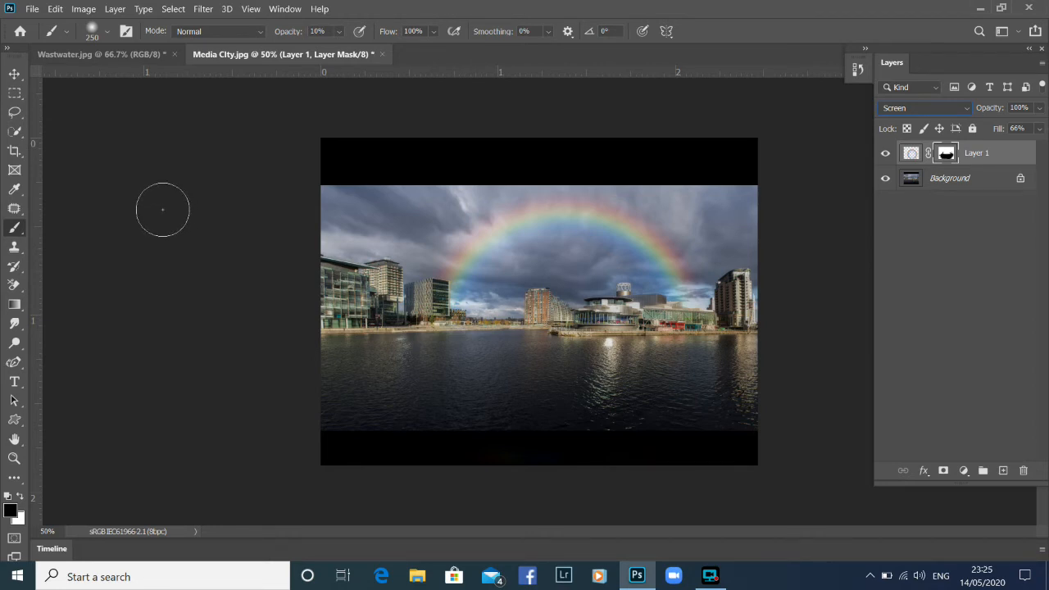
Switch to Wastwater.jpg and add a new empty layer with the default settings above the background.
{"action": "left_click", "coordinate": [92, 57]}
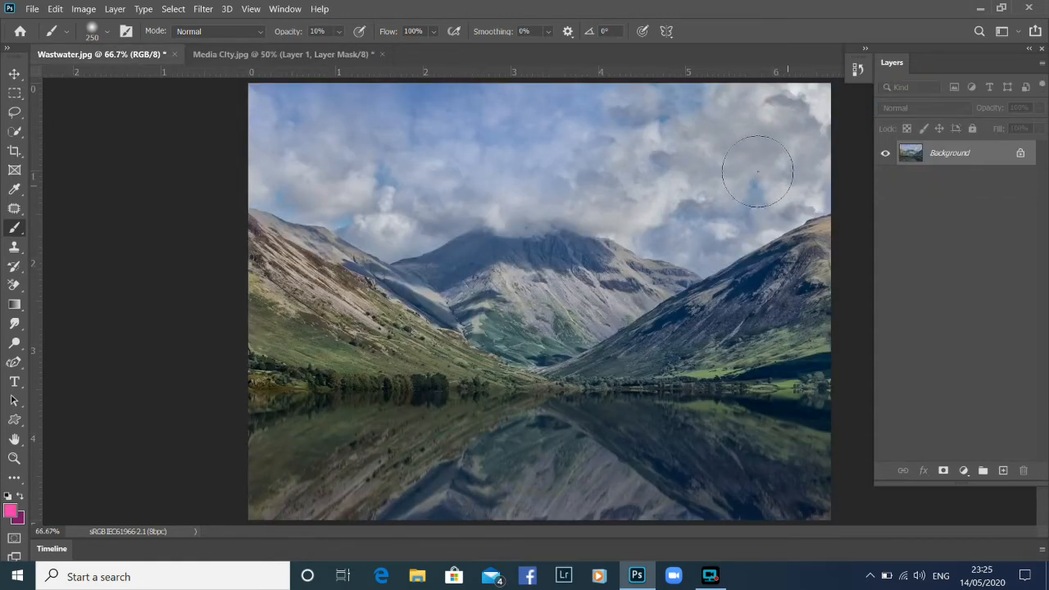
{"action": "left_click", "coordinate": [114, 9]}
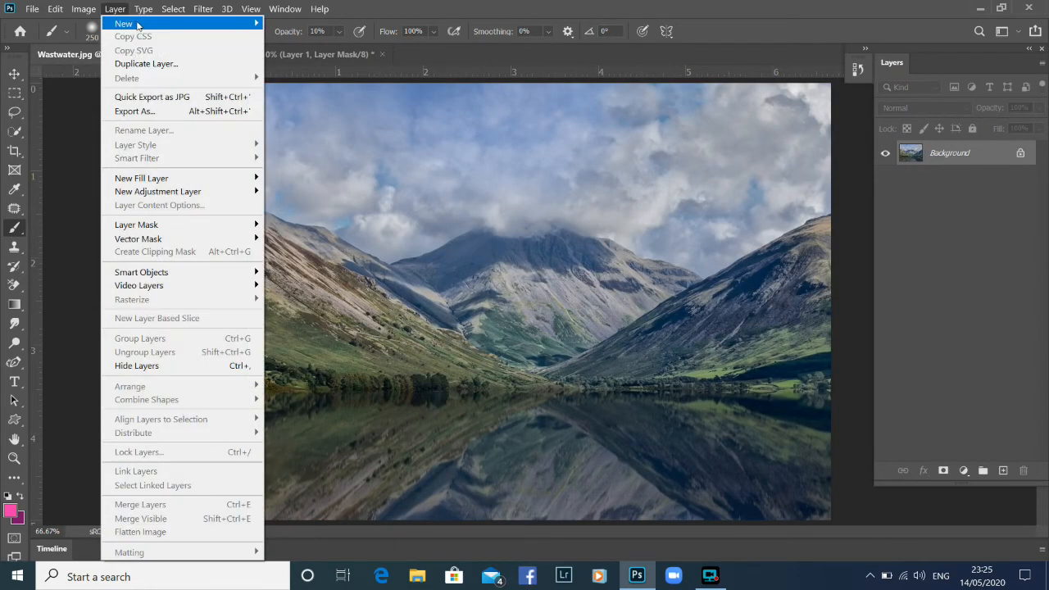
{"action": "mouse_move", "coordinate": [136, 23]}
{"action": "left_click", "coordinate": [300, 25]}
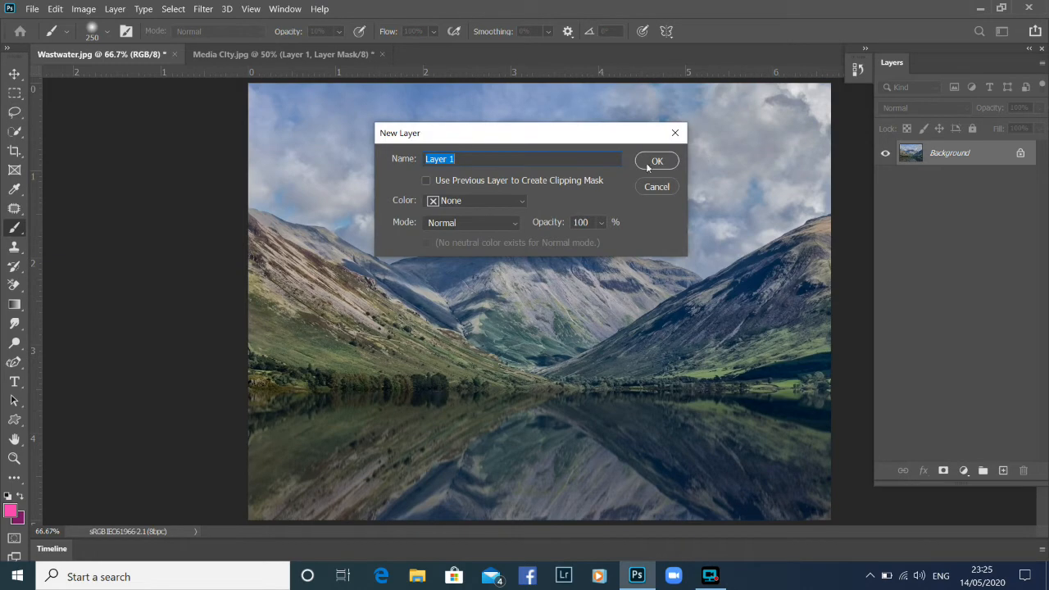
{"action": "left_click", "coordinate": [653, 160]}
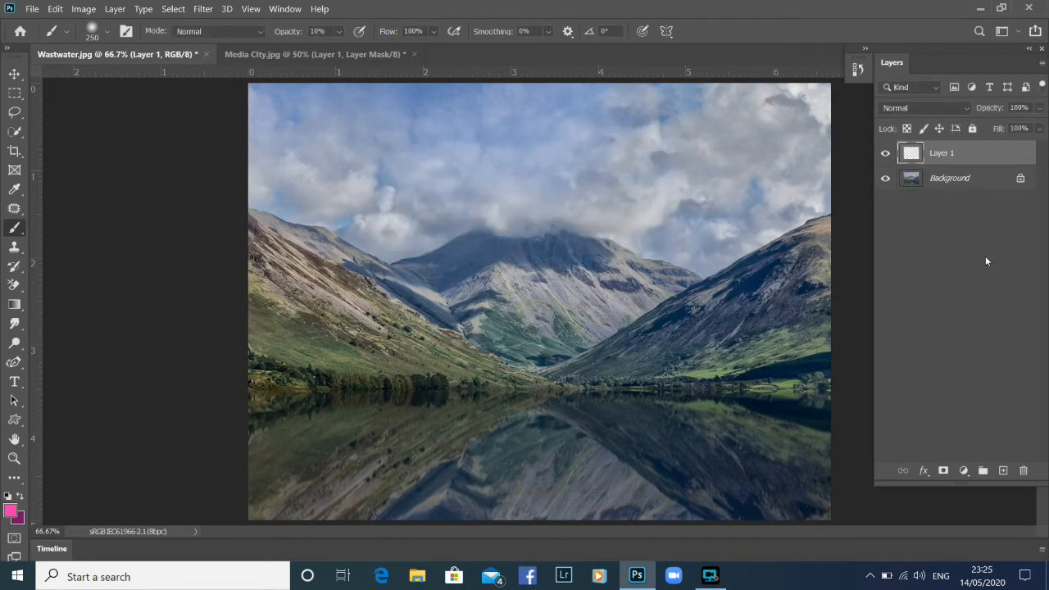
Set the foreground color to red (fd0802) and reduce the brush size to 40.
{"action": "left_click", "coordinate": [11, 510]}
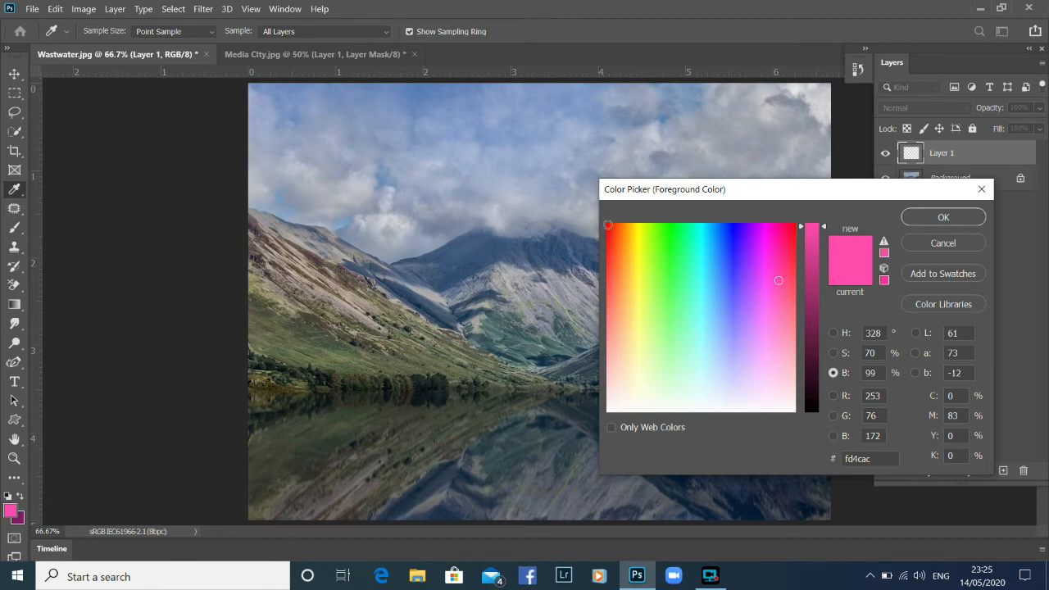
{"action": "left_click", "coordinate": [607, 224]}
{"action": "left_click", "coordinate": [943, 218]}
{"action": "key", "text": "b"}
{"action": "key", "text": "bracketleft"}
{"action": "key", "text": "bracketleft"}
{"action": "key", "text": "bracketleft"}
{"action": "key", "text": "bracketleft"}
{"action": "key", "text": "bracketleft"}
{"action": "key", "text": "bracketleft"}
{"action": "key", "text": "bracketleft"}
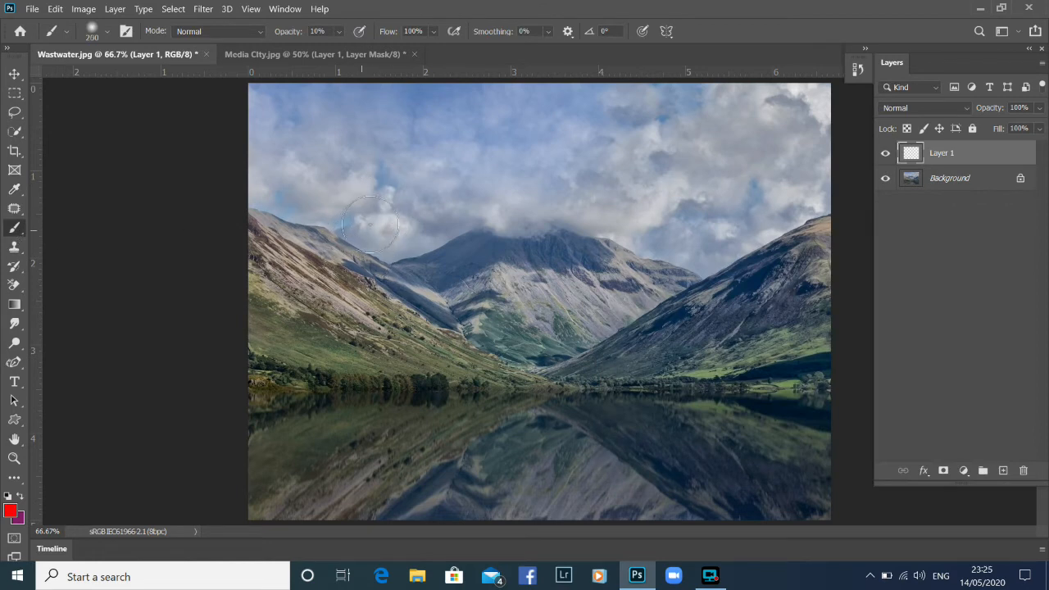
{"action": "key", "text": "bracketleft"}
{"action": "key", "text": "bracketleft"}
{"action": "key", "text": "bracketleft"}
Undo a faint red test stroke and paint a full-height vertical red line through the photo at 100% brush opacity.
{"action": "left_click_drag", "start_coordinate": [407, 87], "coordinate": [409, 163]}
{"action": "left_click", "coordinate": [339, 32]}
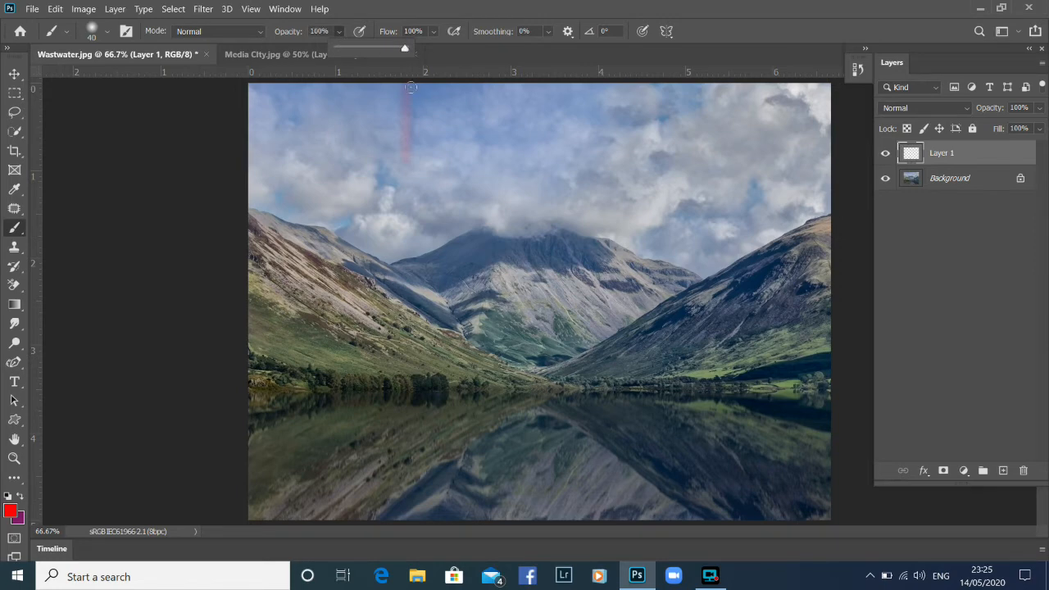
{"action": "left_click", "coordinate": [55, 8]}
{"action": "left_click", "coordinate": [55, 8]}
{"action": "left_click", "coordinate": [115, 10]}
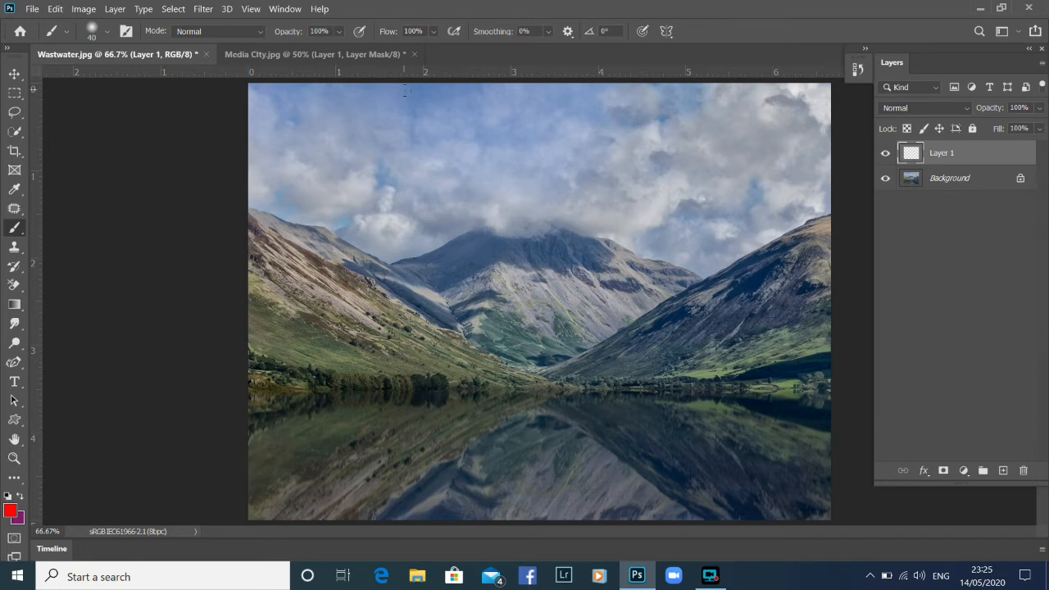
{"action": "left_click_drag", "start_coordinate": [405, 89], "coordinate": [405, 521]}
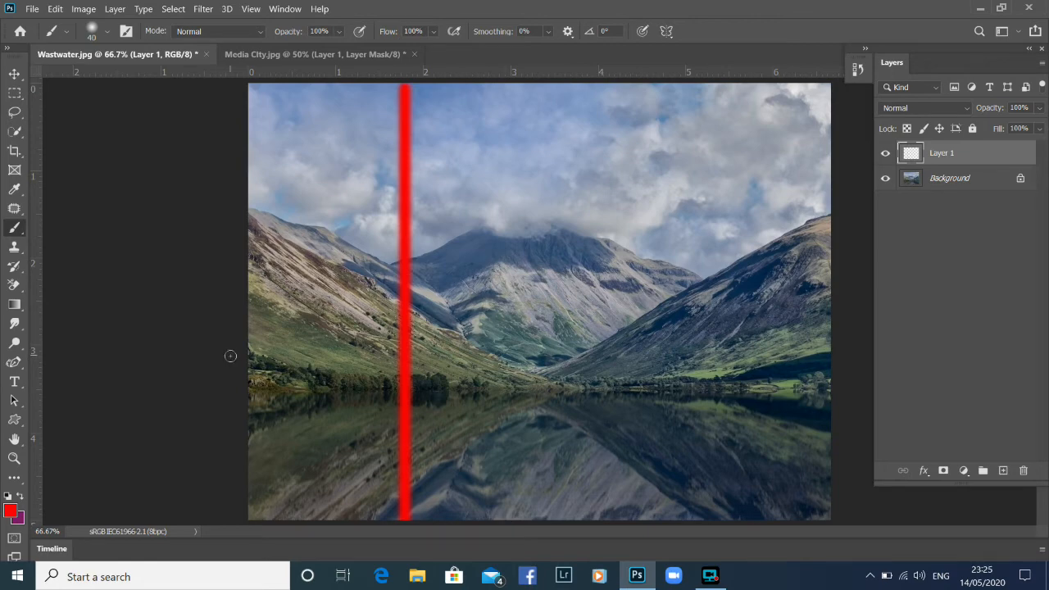
Set the foreground color to orange (fd8005) and paint a full-height vertical line directly to the right of the red one.
{"action": "left_click", "coordinate": [10, 512]}
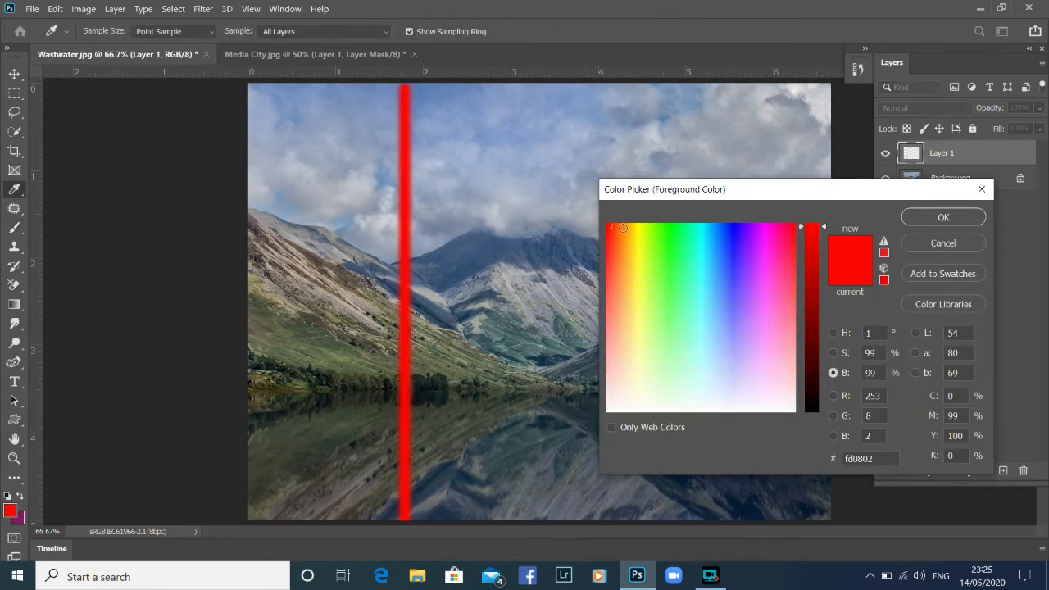
{"action": "left_click", "coordinate": [623, 227]}
{"action": "left_click", "coordinate": [942, 218]}
{"action": "left_click_drag", "start_coordinate": [415, 87], "coordinate": [416, 520]}
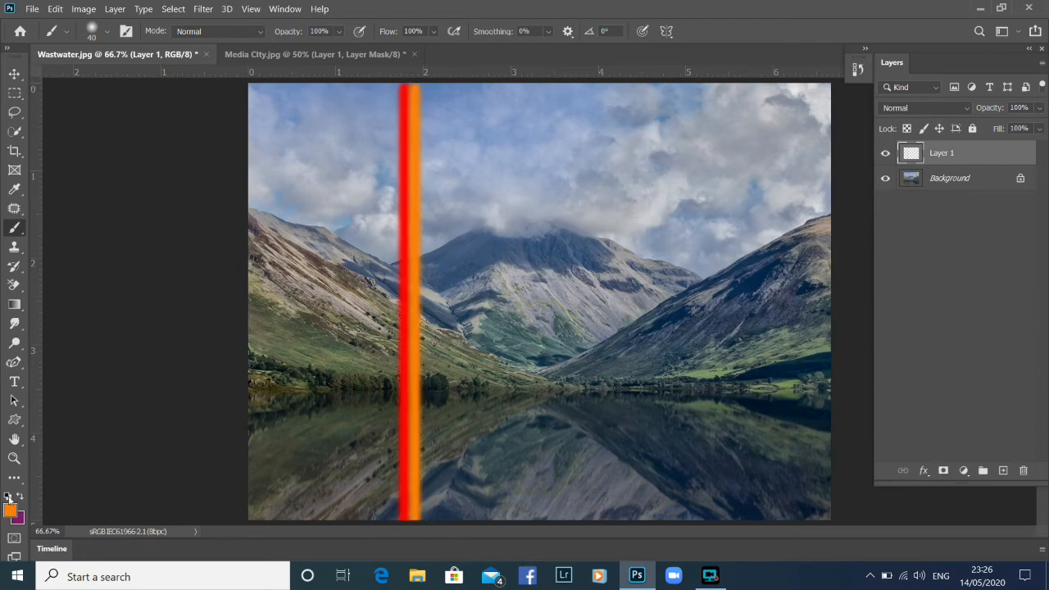
Set the foreground color to yellow (fdf403) and paint a full-height vertical line directly to the right of the orange one.
{"action": "left_click", "coordinate": [10, 512]}
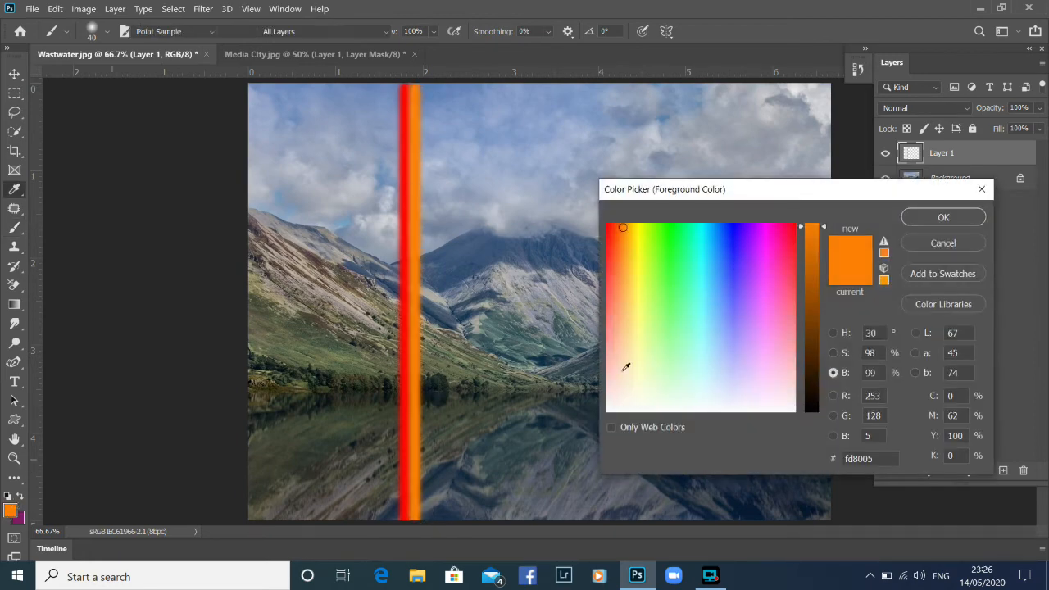
{"action": "left_click", "coordinate": [638, 225]}
{"action": "left_click", "coordinate": [943, 217]}
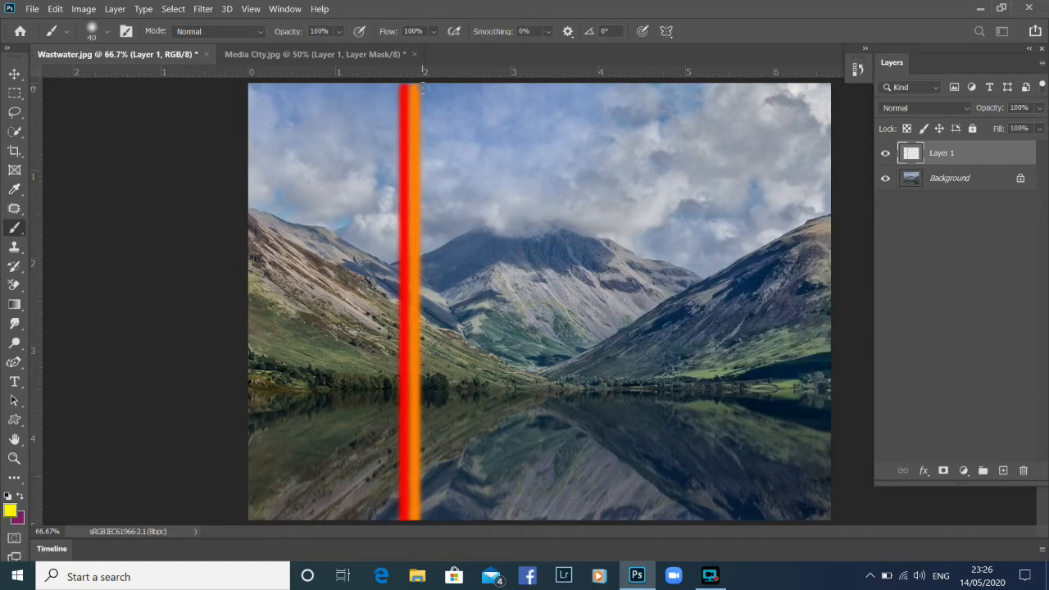
{"action": "mouse_move", "coordinate": [424, 85]}
{"action": "left_mouse_down"}
{"action": "mouse_move", "coordinate": [425, 431]}
{"action": "mouse_move", "coordinate": [439, 528]}
{"action": "left_mouse_up"}
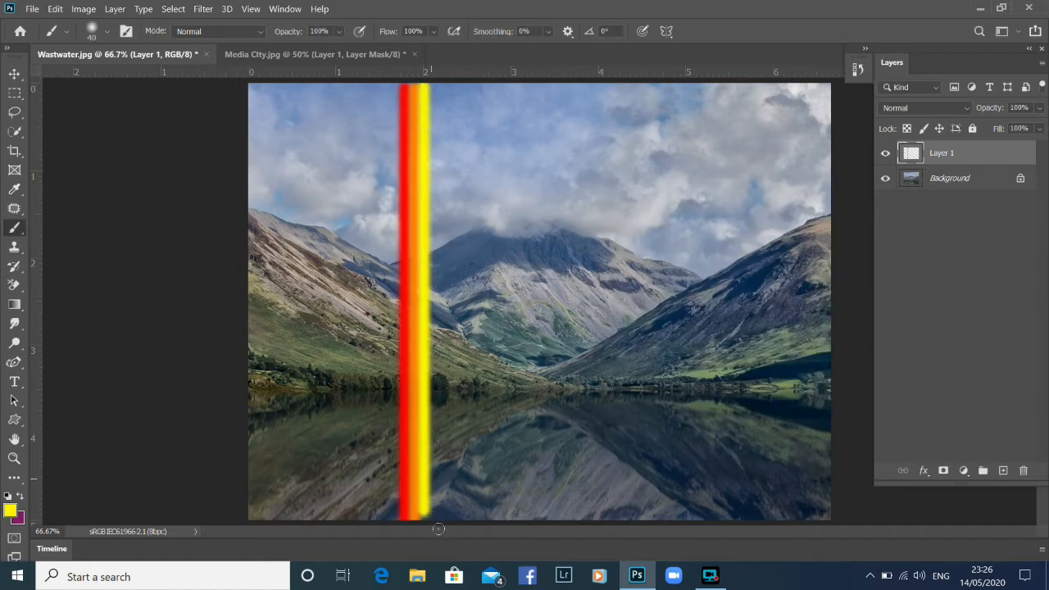
Set the foreground color to green (2ffd06) and paint a full-height vertical line directly to the right of the yellow one.
{"action": "left_click", "coordinate": [9, 512]}
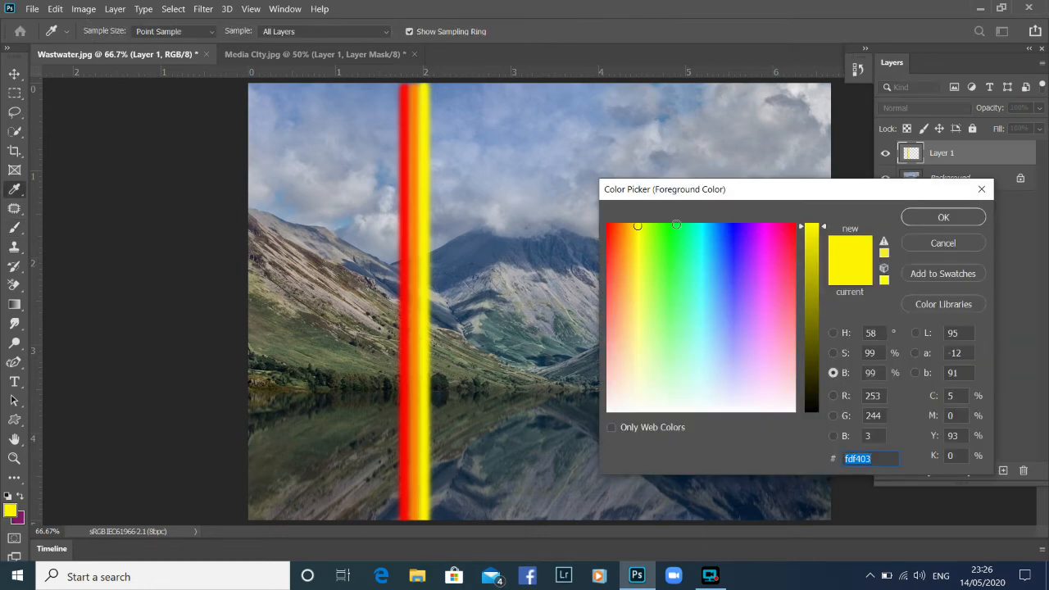
{"action": "left_click", "coordinate": [664, 227]}
{"action": "left_click", "coordinate": [935, 216]}
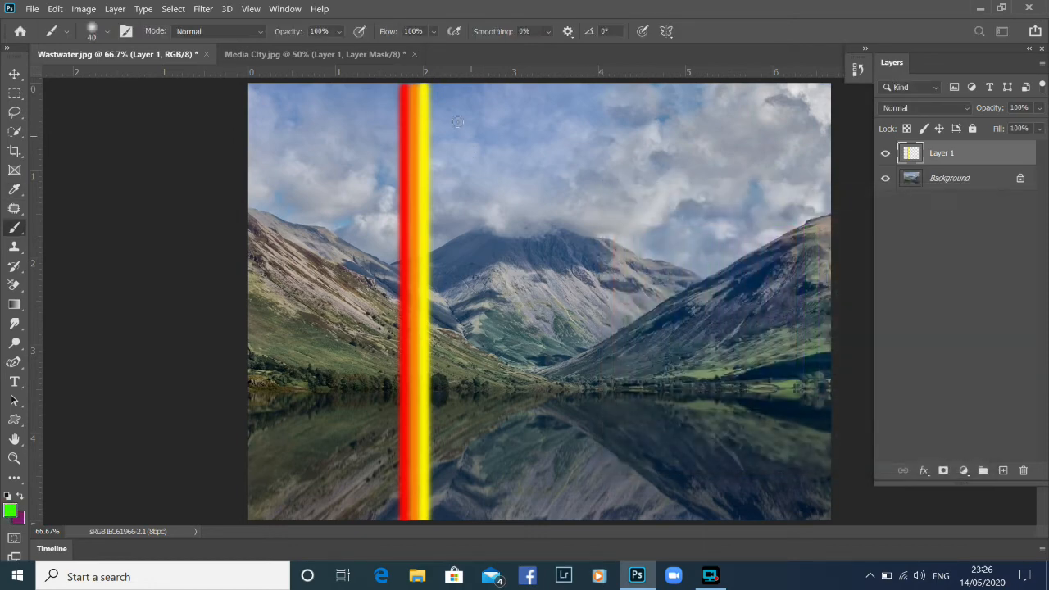
{"action": "left_click_drag", "start_coordinate": [428, 89], "coordinate": [437, 539]}
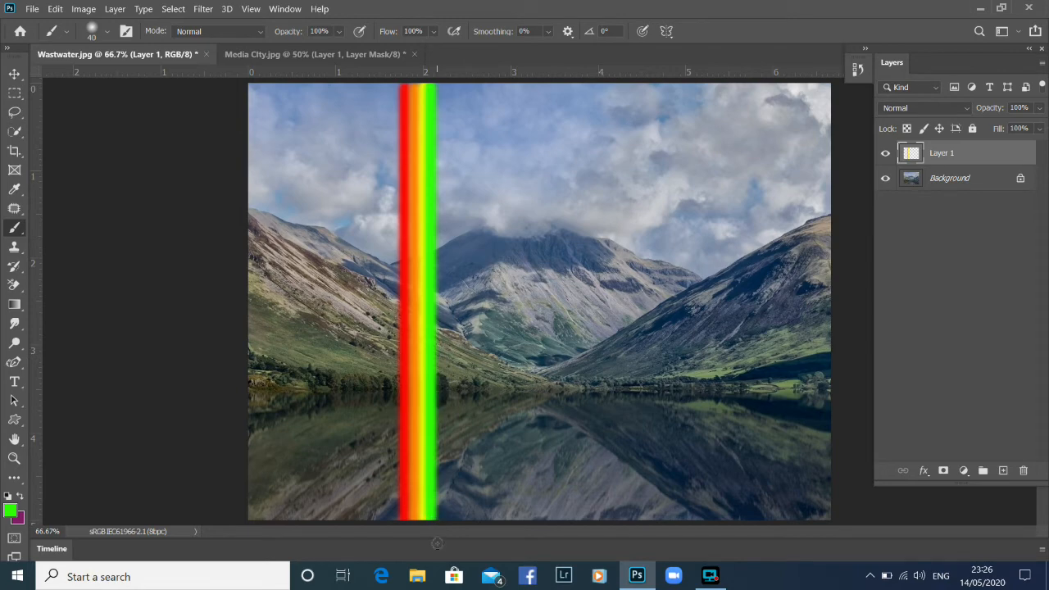
Set the foreground color to blue (094efd) and paint a full-height vertical line directly to the right of the green one.
{"action": "left_click", "coordinate": [10, 512]}
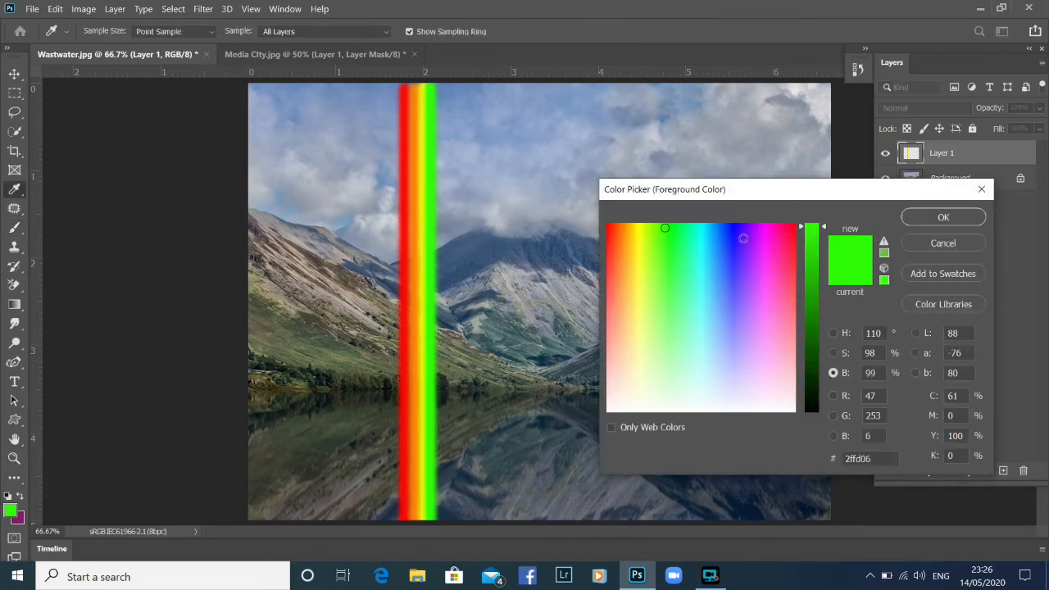
{"action": "left_click", "coordinate": [725, 228]}
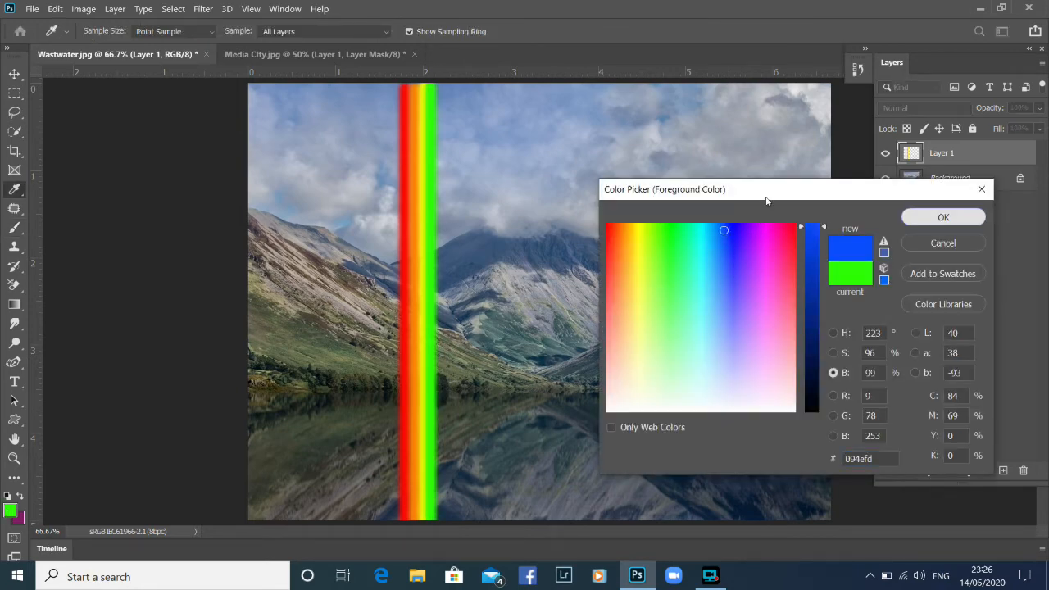
{"action": "left_click", "coordinate": [938, 217]}
{"action": "left_click_drag", "start_coordinate": [441, 86], "coordinate": [444, 532]}
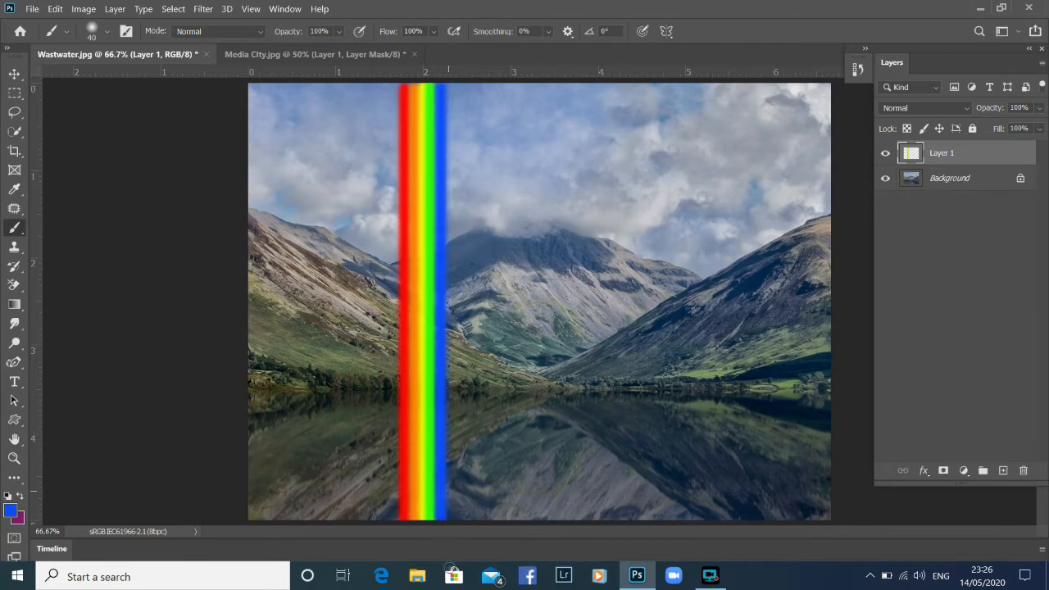
Set the foreground color to violet (a908fd) and paint a full-height vertical line directly to the right of the blue one.
{"action": "left_click", "coordinate": [10, 511]}
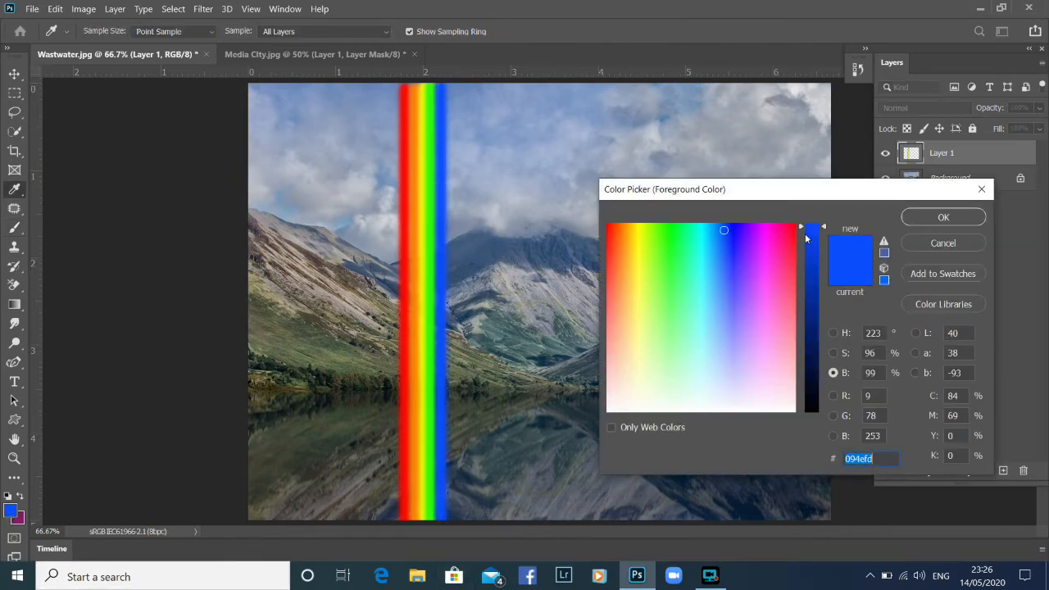
{"action": "left_click", "coordinate": [754, 230]}
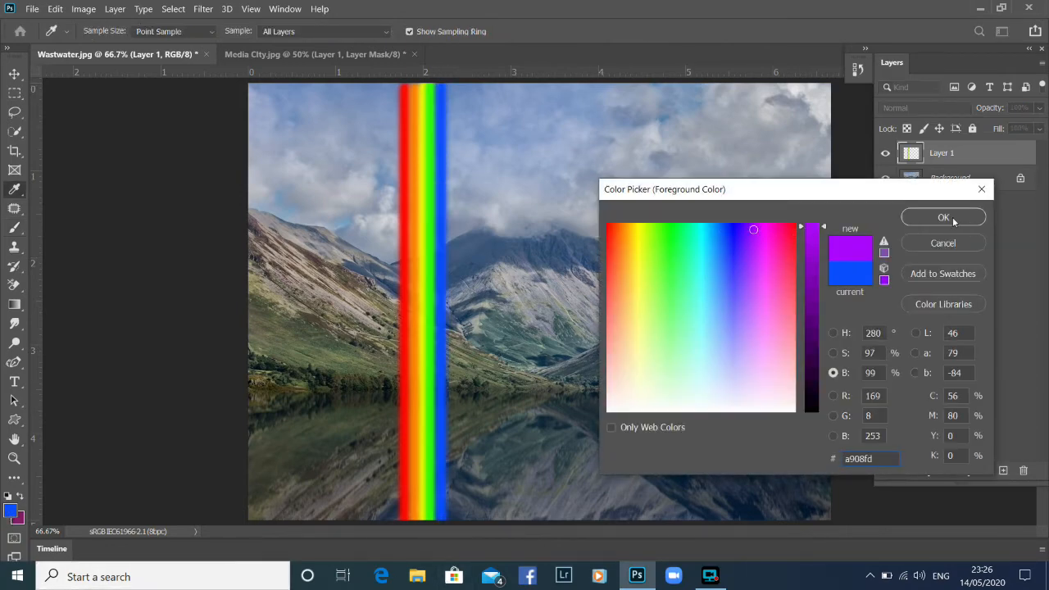
{"action": "left_click", "coordinate": [943, 217]}
{"action": "left_click_drag", "start_coordinate": [449, 85], "coordinate": [450, 523]}
Set the foreground color to pink (fd47ea) and paint a full-height vertical line directly to the right of the violet one.
{"action": "left_click", "coordinate": [14, 512]}
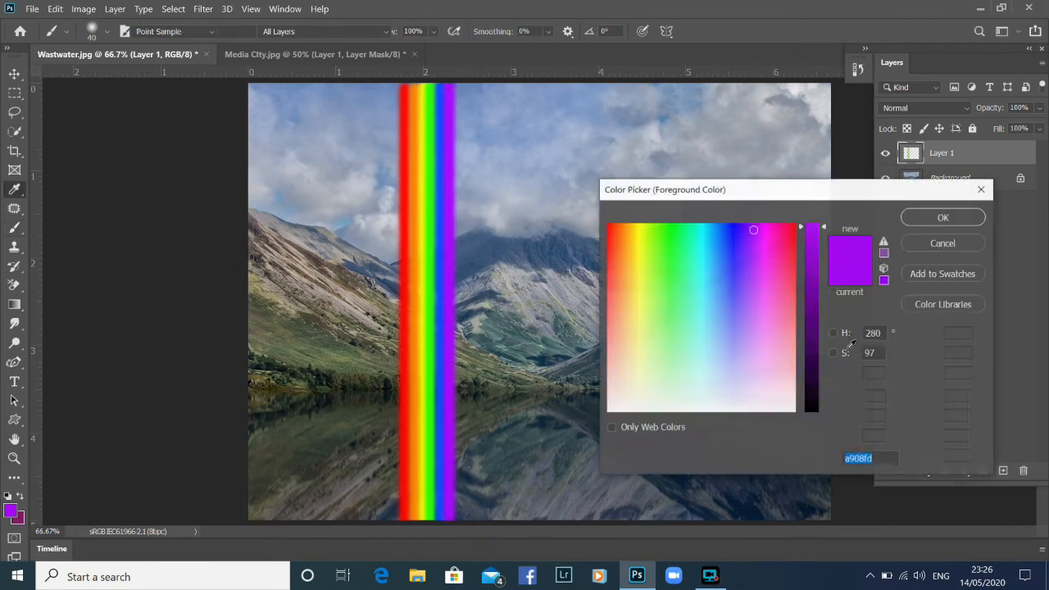
{"action": "left_click", "coordinate": [766, 275]}
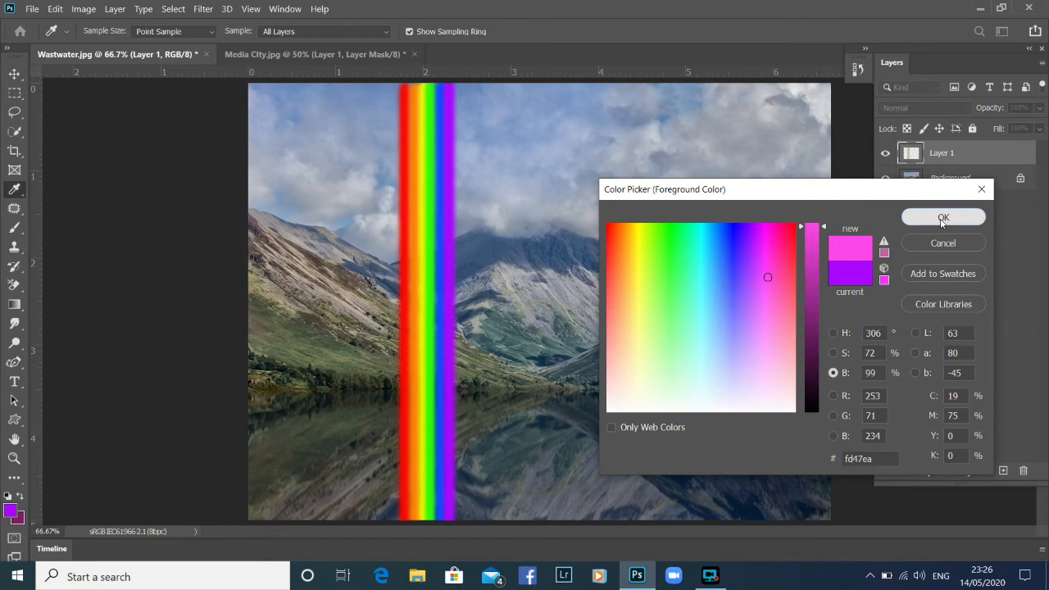
{"action": "left_click", "coordinate": [944, 217]}
{"action": "left_click_drag", "start_coordinate": [457, 84], "coordinate": [459, 522]}
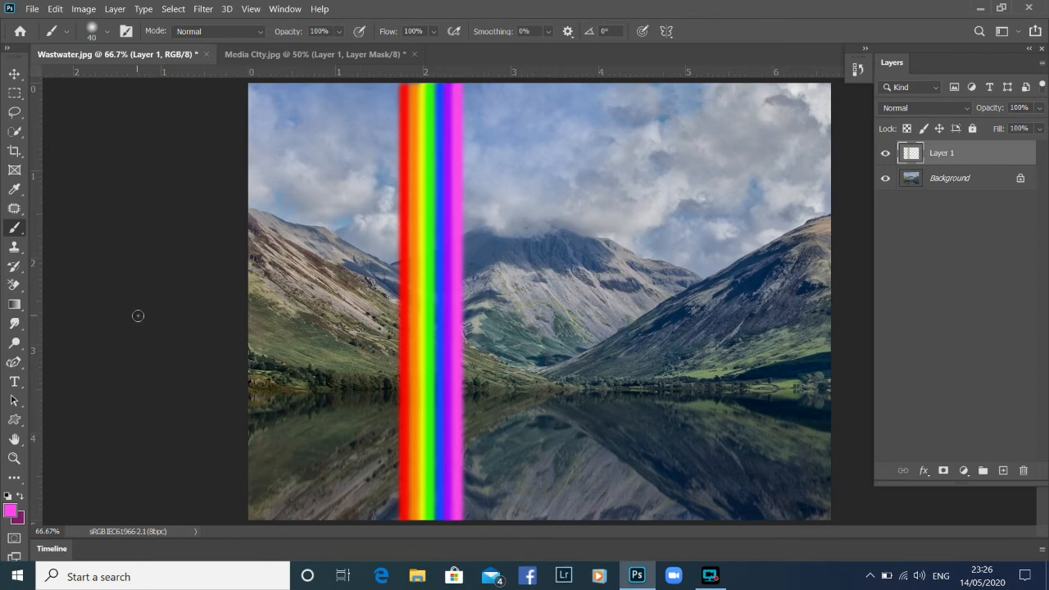
Warp the color bands with the Arch preset at 50% bend and switch the warp orientation so they curve sideways.
{"action": "left_click", "coordinate": [55, 9]}
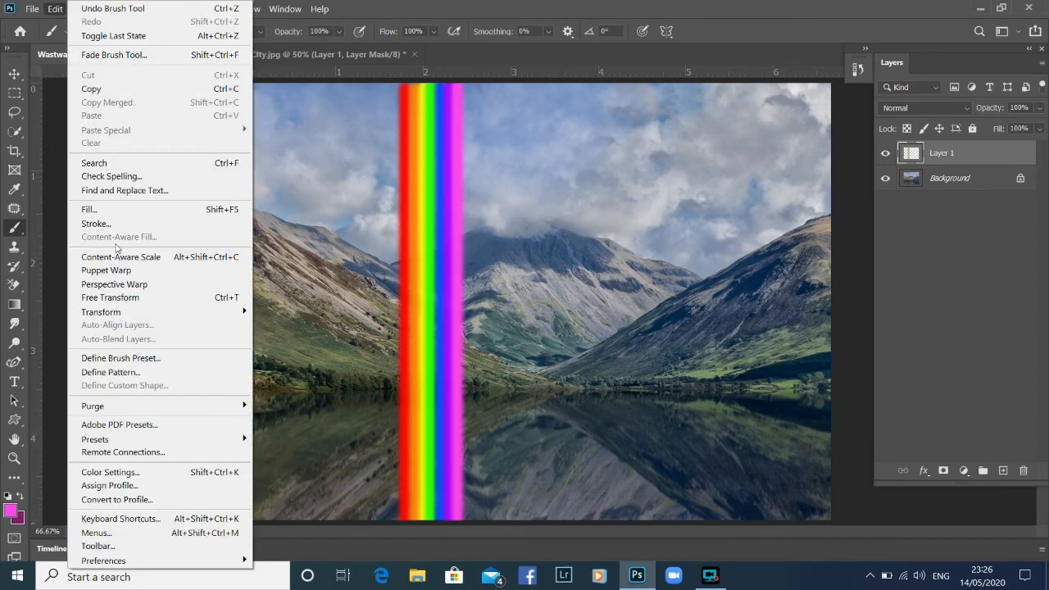
{"action": "mouse_move", "coordinate": [188, 320]}
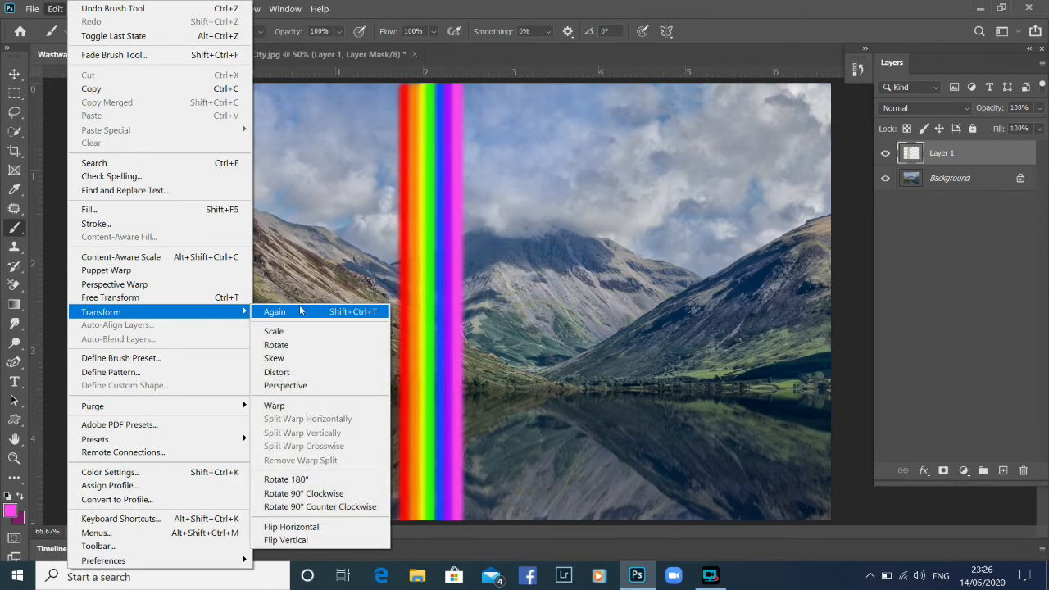
{"action": "left_click", "coordinate": [279, 409]}
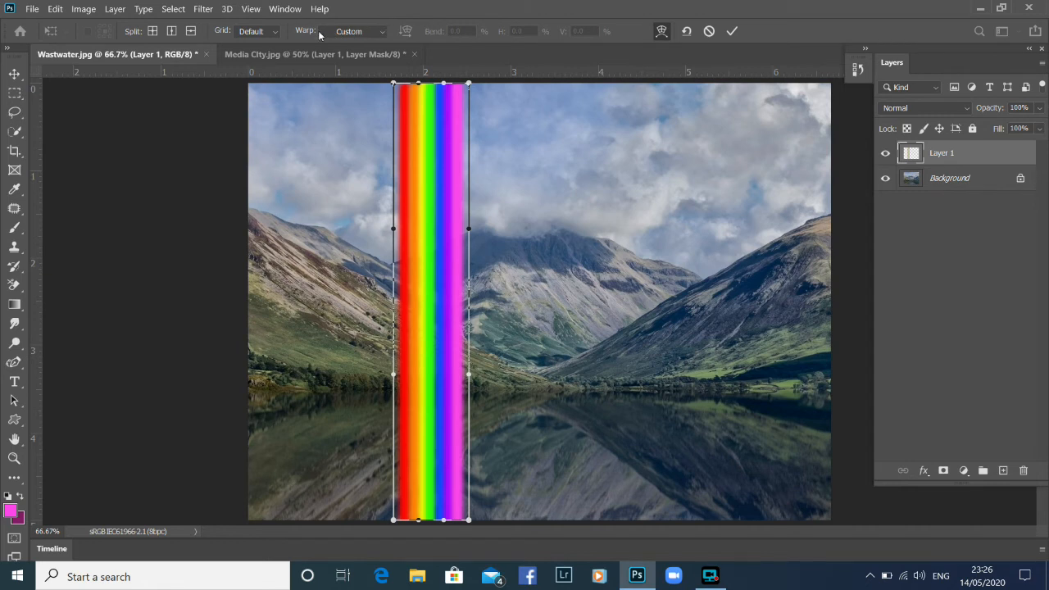
{"action": "left_click", "coordinate": [383, 33]}
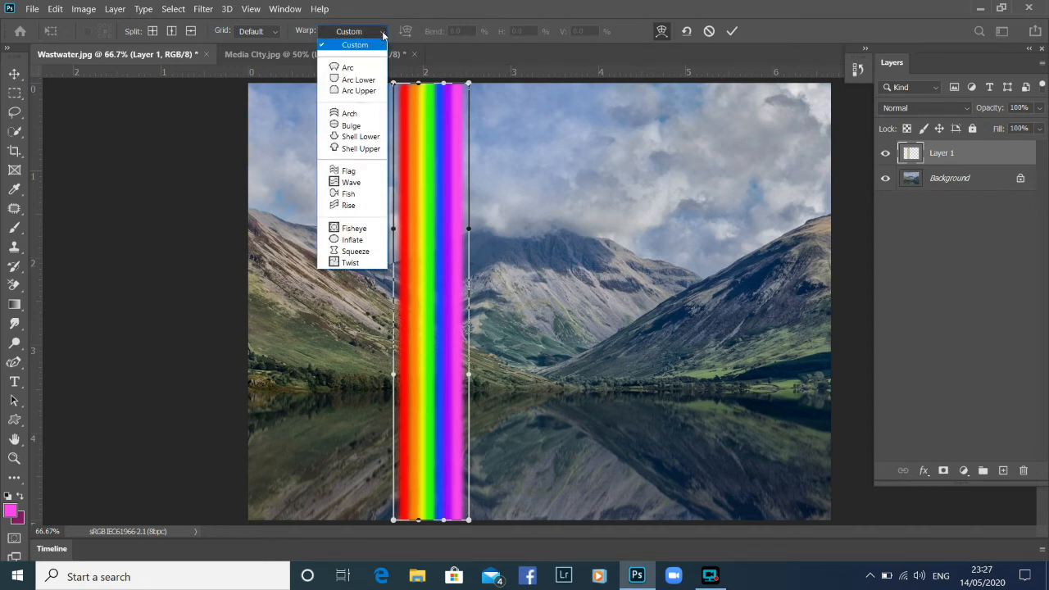
{"action": "left_click", "coordinate": [354, 113]}
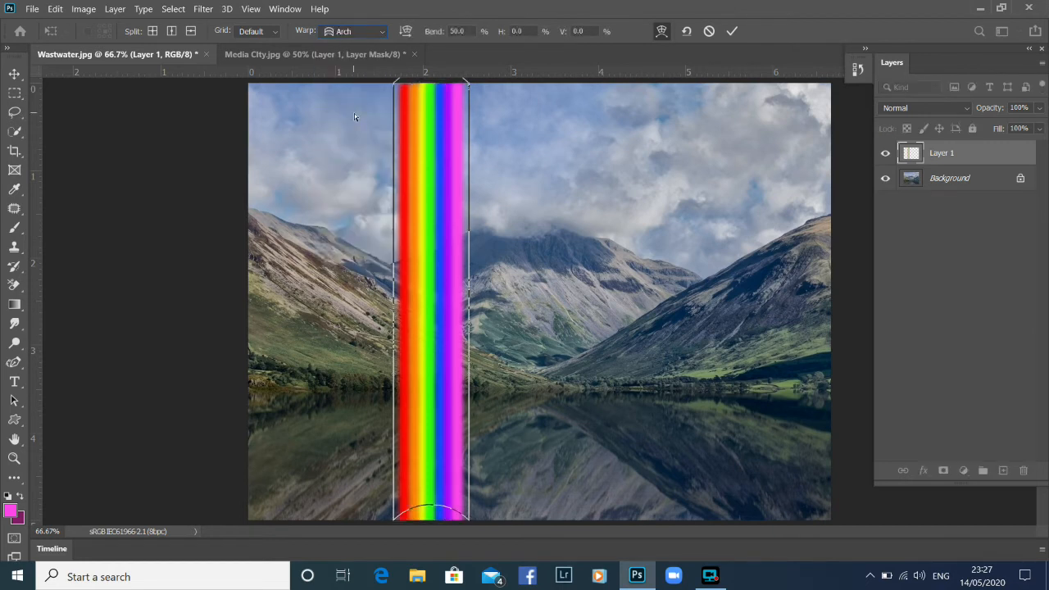
{"action": "left_click", "coordinate": [405, 33]}
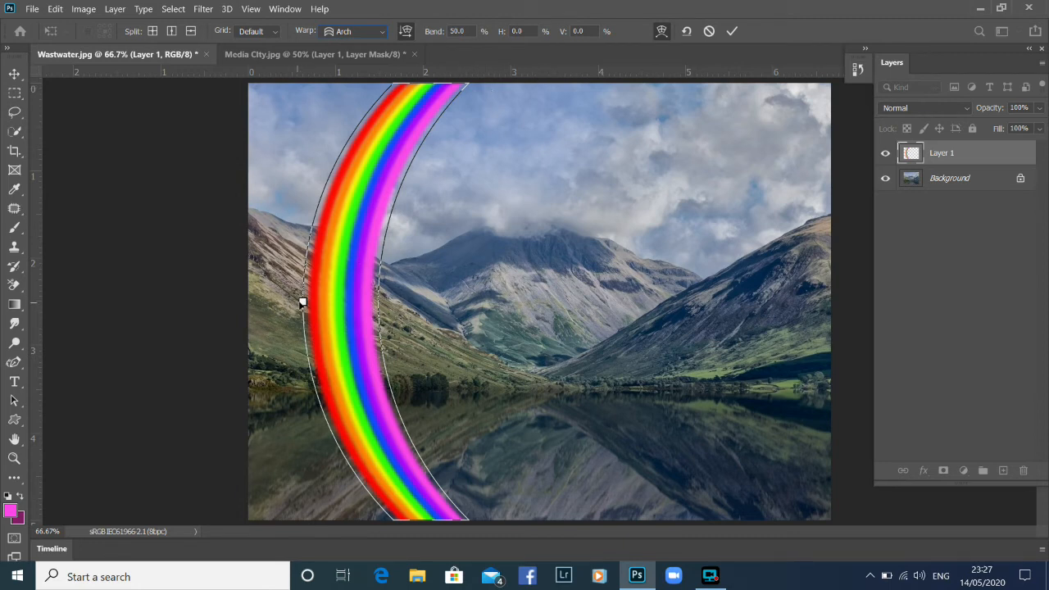
Rotate the curved bands about 89° clockwise and place the arch in the sky with its ends over the two hillsides.
{"action": "left_click", "coordinate": [14, 74]}
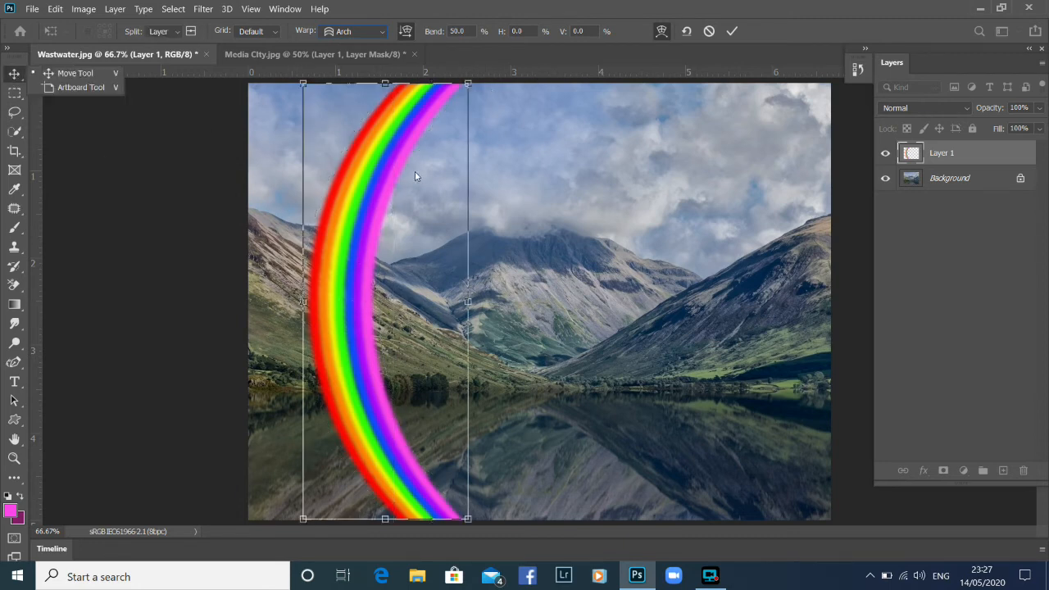
{"action": "left_click_drag", "start_coordinate": [484, 81], "coordinate": [612, 391]}
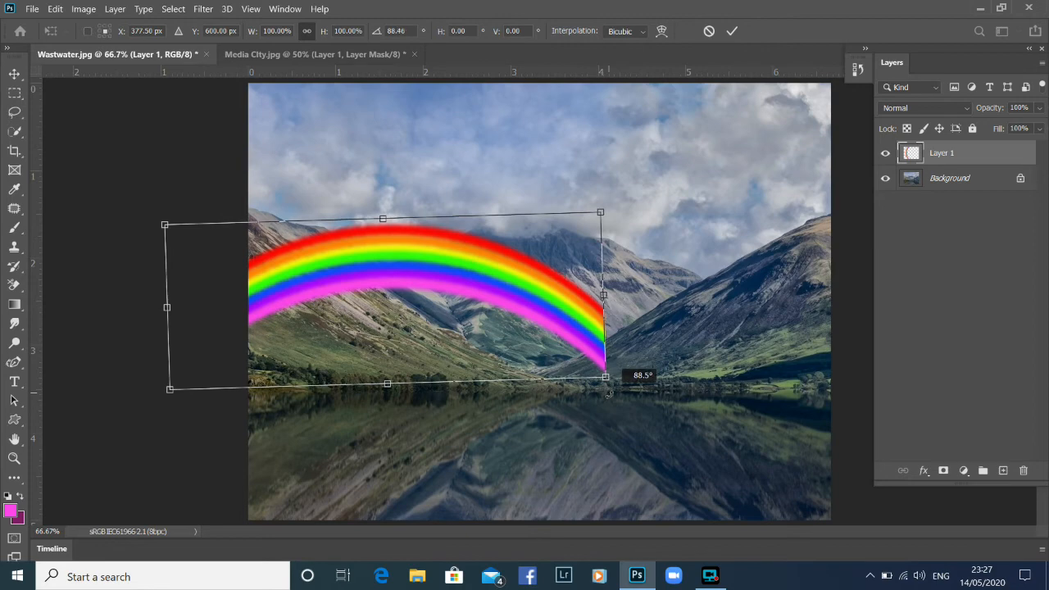
{"action": "left_click_drag", "start_coordinate": [509, 252], "coordinate": [576, 188]}
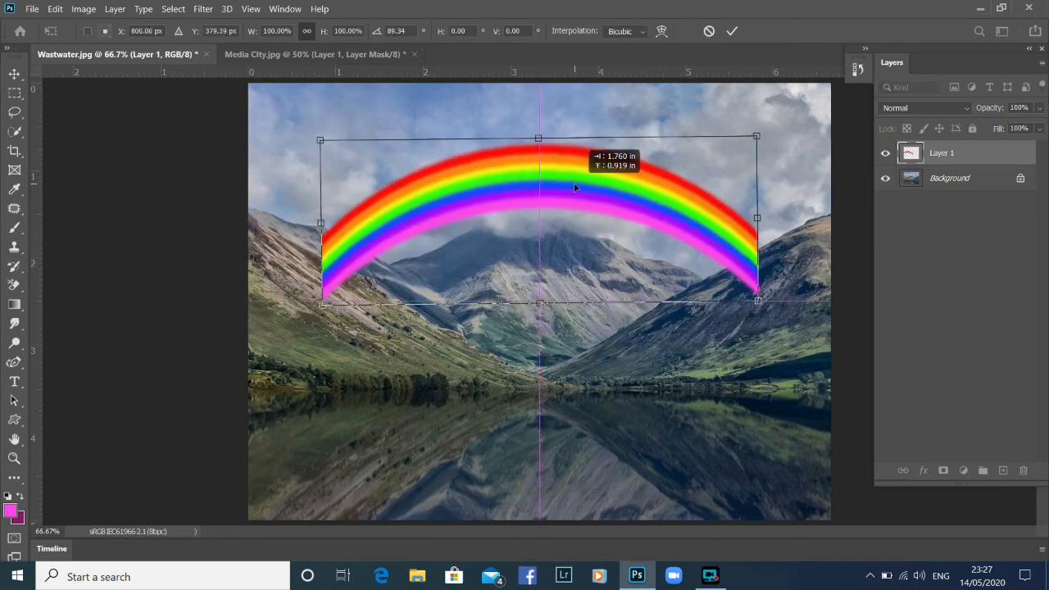
{"action": "left_click_drag", "start_coordinate": [572, 188], "coordinate": [578, 194]}
{"action": "left_click", "coordinate": [14, 96]}
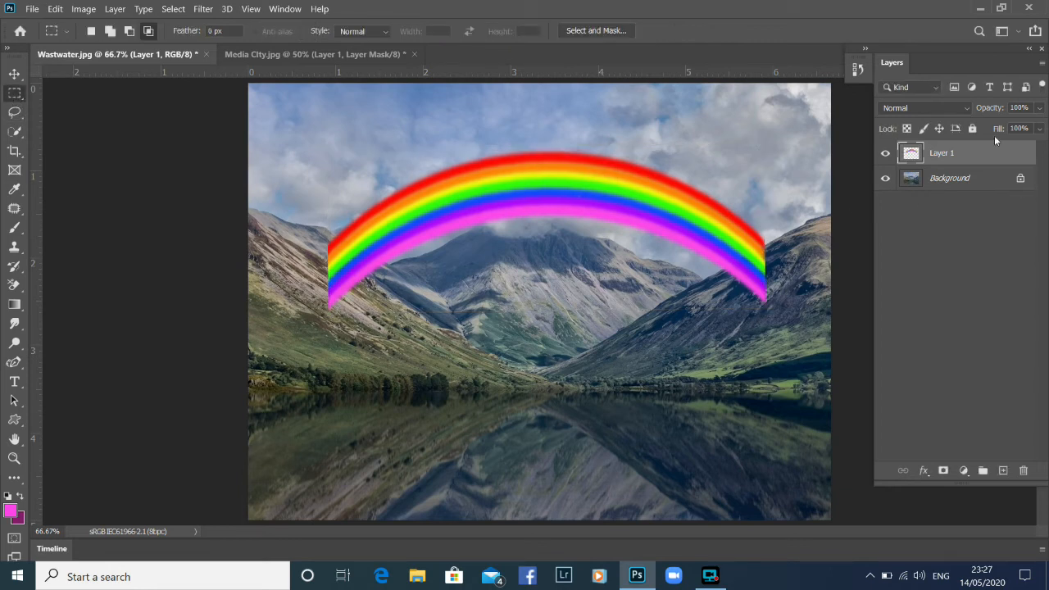
Set the rainbow layer's blend mode to Screen and add a layer mask to it.
{"action": "left_click", "coordinate": [968, 109]}
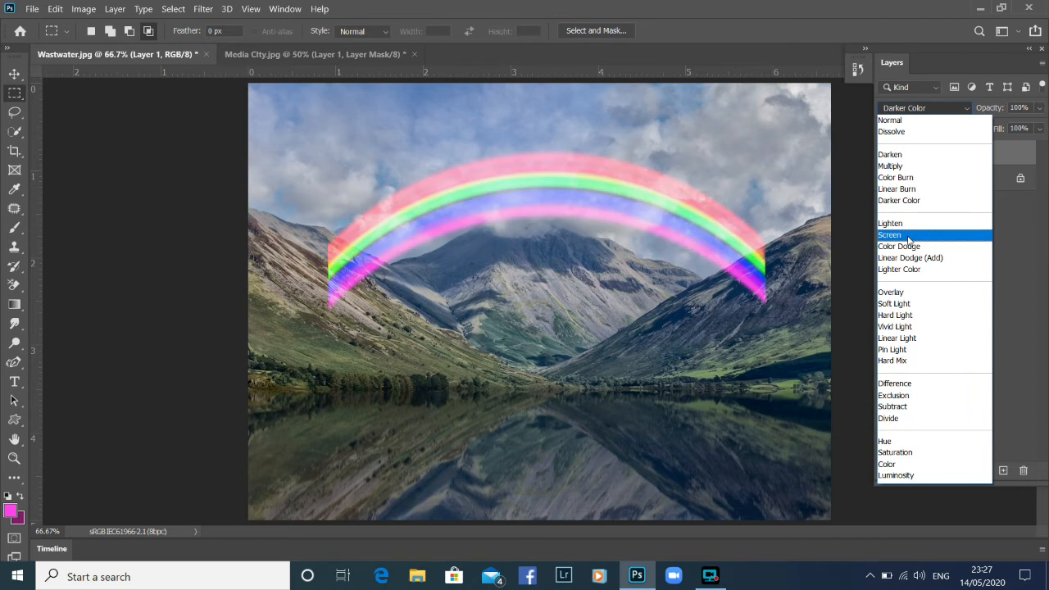
{"action": "left_click", "coordinate": [983, 230]}
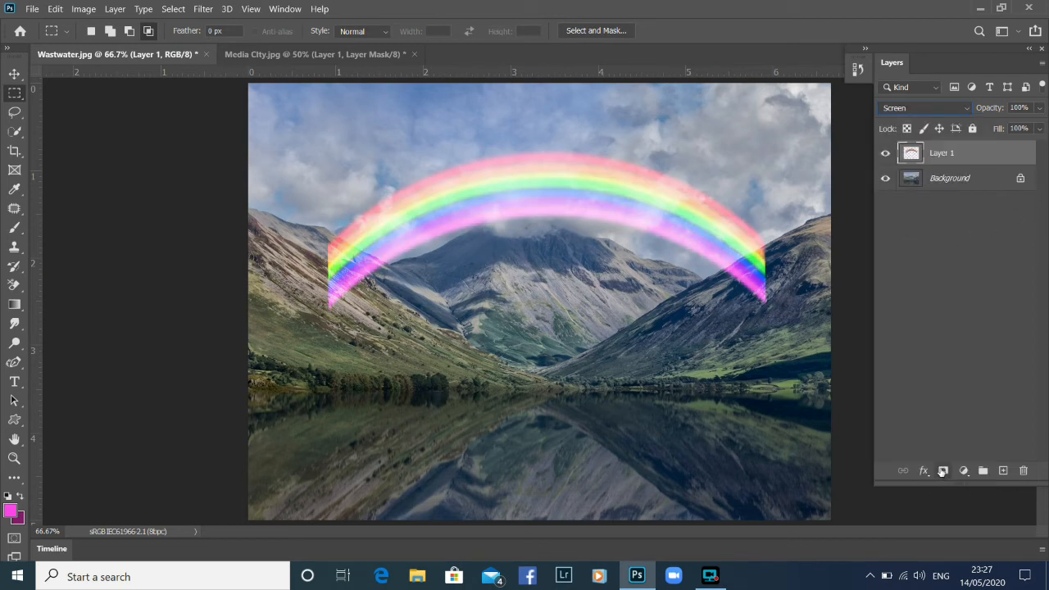
{"action": "left_click", "coordinate": [942, 471]}
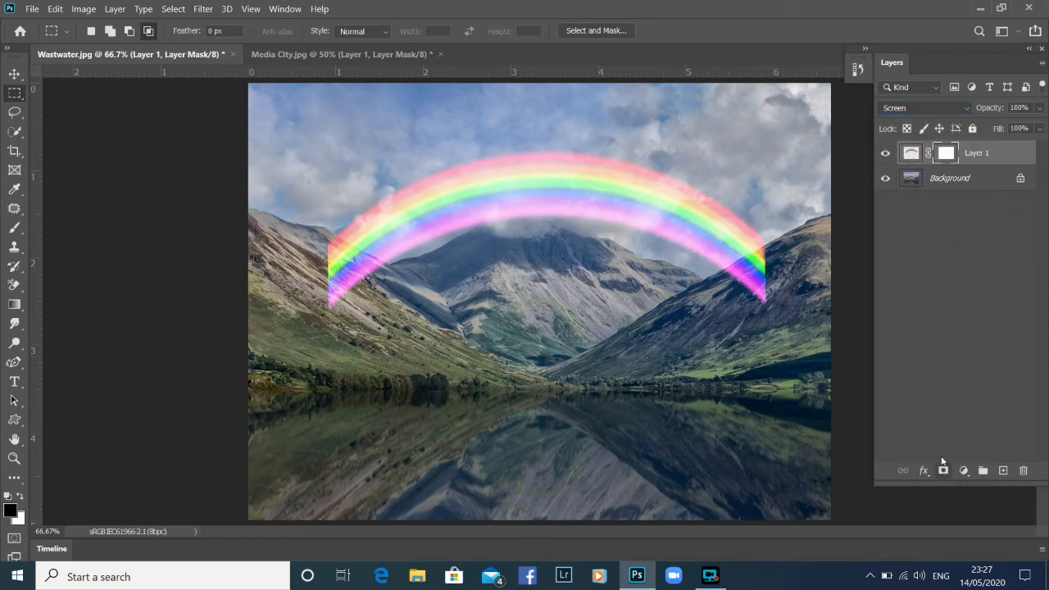
Mask out both rainbow ends overlapping the hillsides, painting black on the layer mask with a size 100 brush.
{"action": "left_click", "coordinate": [14, 229]}
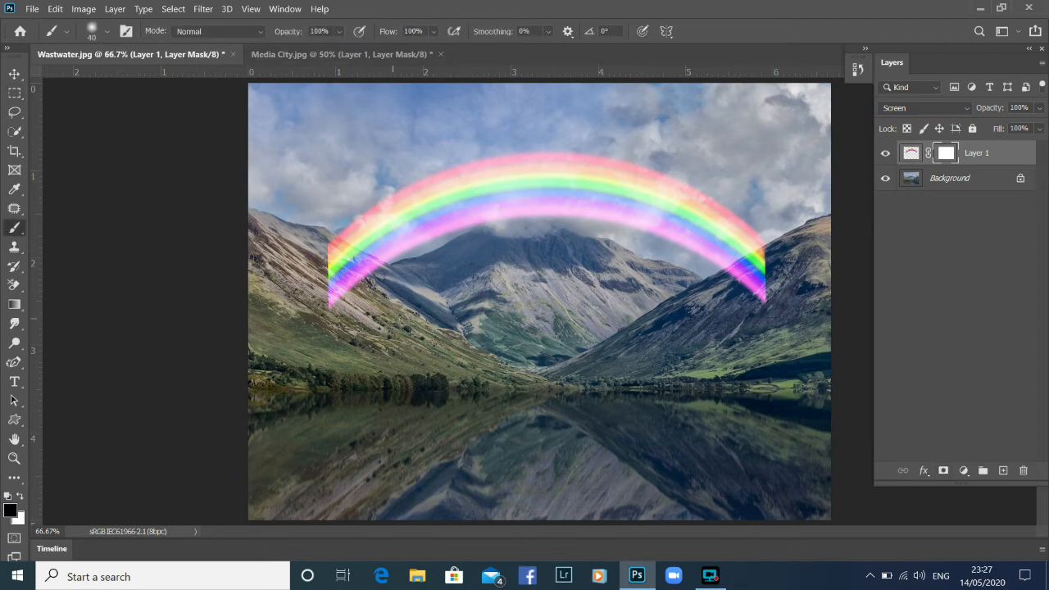
{"action": "key", "text": "bracketright"}
{"action": "mouse_move", "coordinate": [346, 297]}
{"action": "left_mouse_down"}
{"action": "mouse_move", "coordinate": [325, 253]}
{"action": "mouse_move", "coordinate": [365, 267]}
{"action": "mouse_move", "coordinate": [344, 250]}
{"action": "mouse_move", "coordinate": [325, 265]}
{"action": "left_mouse_up"}
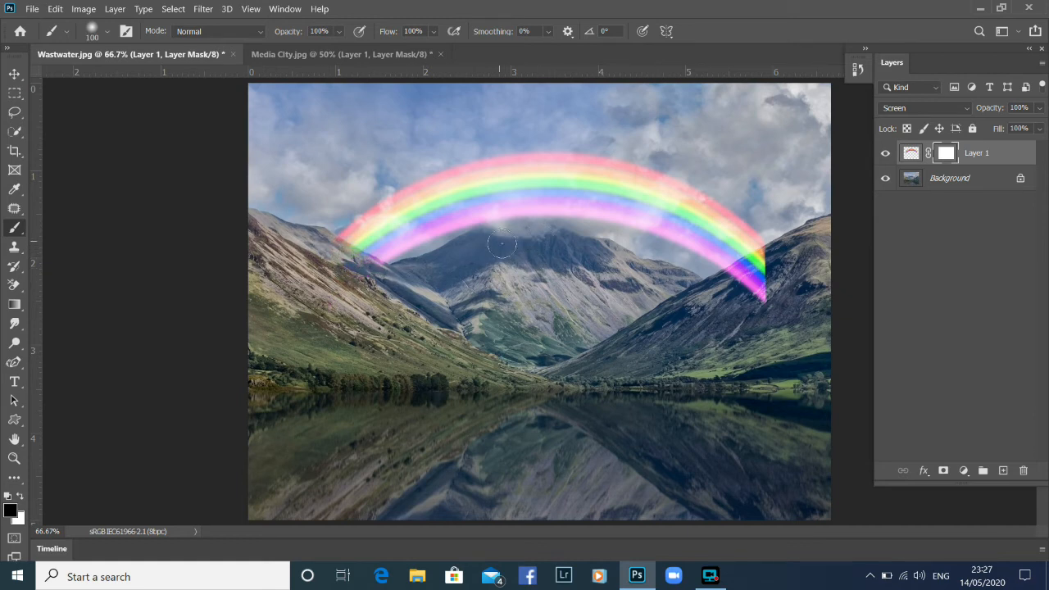
{"action": "mouse_move", "coordinate": [736, 305]}
{"action": "left_mouse_down"}
{"action": "mouse_move", "coordinate": [766, 271]}
{"action": "mouse_move", "coordinate": [730, 289]}
{"action": "mouse_move", "coordinate": [766, 255]}
{"action": "mouse_move", "coordinate": [741, 300]}
{"action": "left_mouse_up"}
Move the masked rainbow slightly up and scale it to about 104.5% so its ends meet the hill ridges.
{"action": "key", "text": "v"}
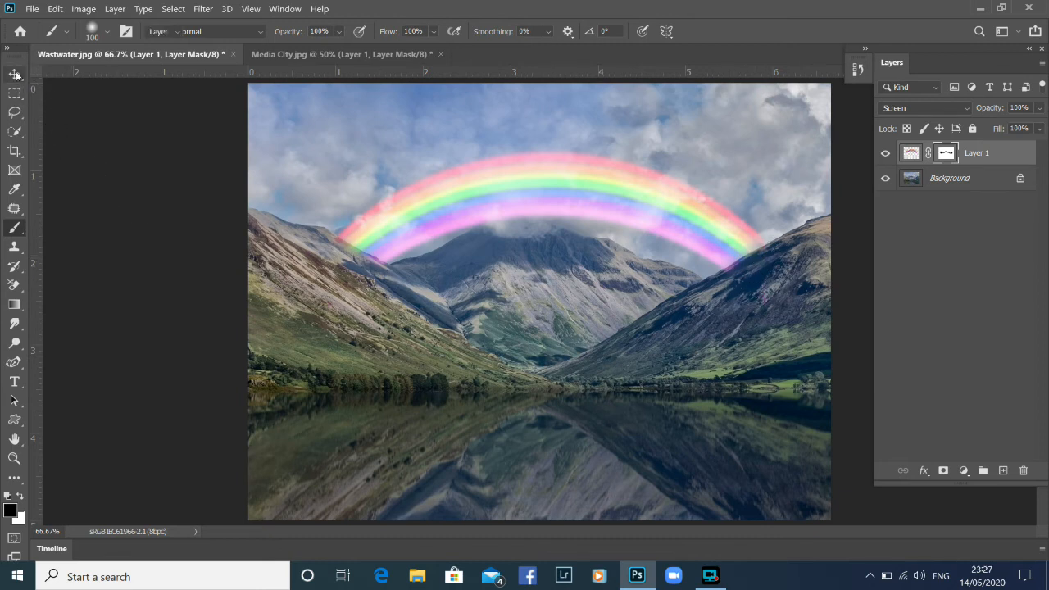
{"action": "left_click_drag", "start_coordinate": [562, 196], "coordinate": [553, 175]}
{"action": "left_click_drag", "start_coordinate": [759, 301], "coordinate": [777, 318]}
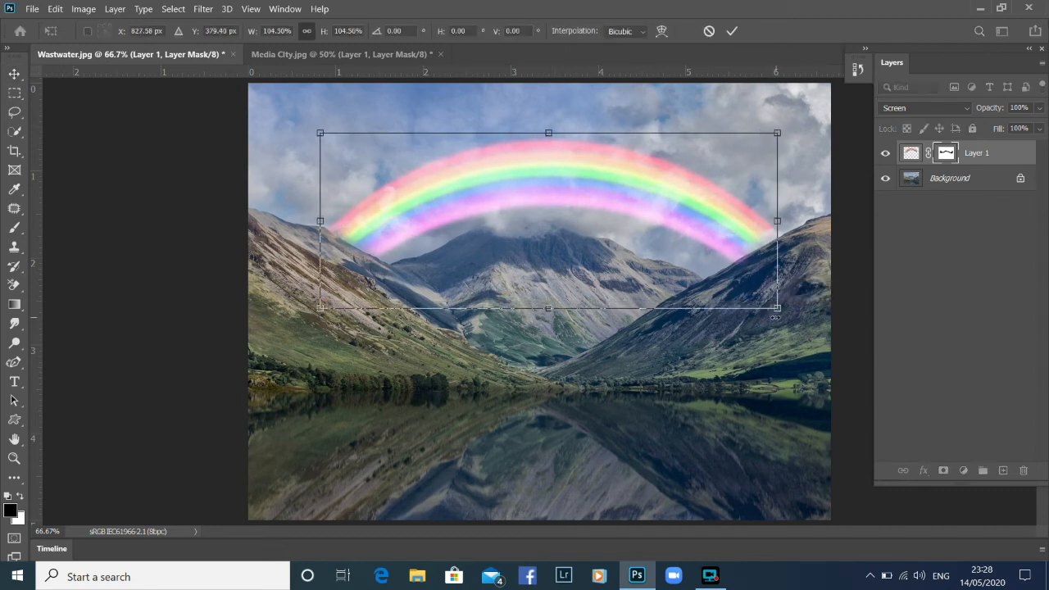
{"action": "left_click", "coordinate": [18, 95]}
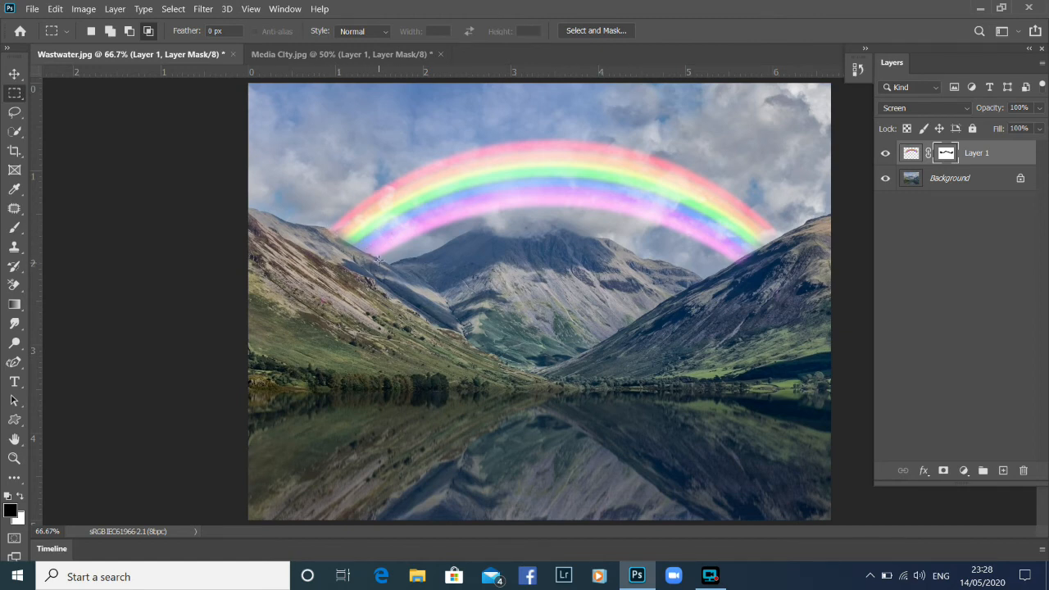
Fade both ends of the rainbow on the layer mask with an enlarged black brush at 9% opacity.
{"action": "left_click", "coordinate": [14, 228]}
{"action": "left_click", "coordinate": [339, 32]}
{"action": "left_click", "coordinate": [297, 47]}
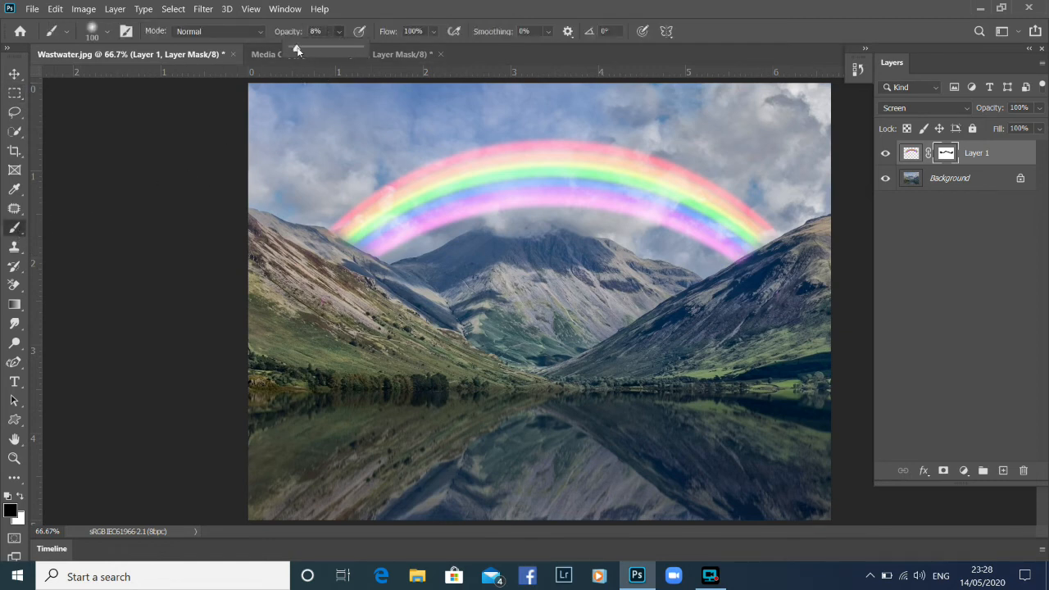
{"action": "left_click_drag", "start_coordinate": [297, 49], "coordinate": [298, 48]}
{"action": "key", "text": "bracketright"}
{"action": "key", "text": "bracketright"}
{"action": "key", "text": "bracketright"}
{"action": "key", "text": "bracketright"}
{"action": "key", "text": "bracketright"}
{"action": "key", "text": "bracketright"}
{"action": "key", "text": "bracketright"}
{"action": "key", "text": "bracketright"}
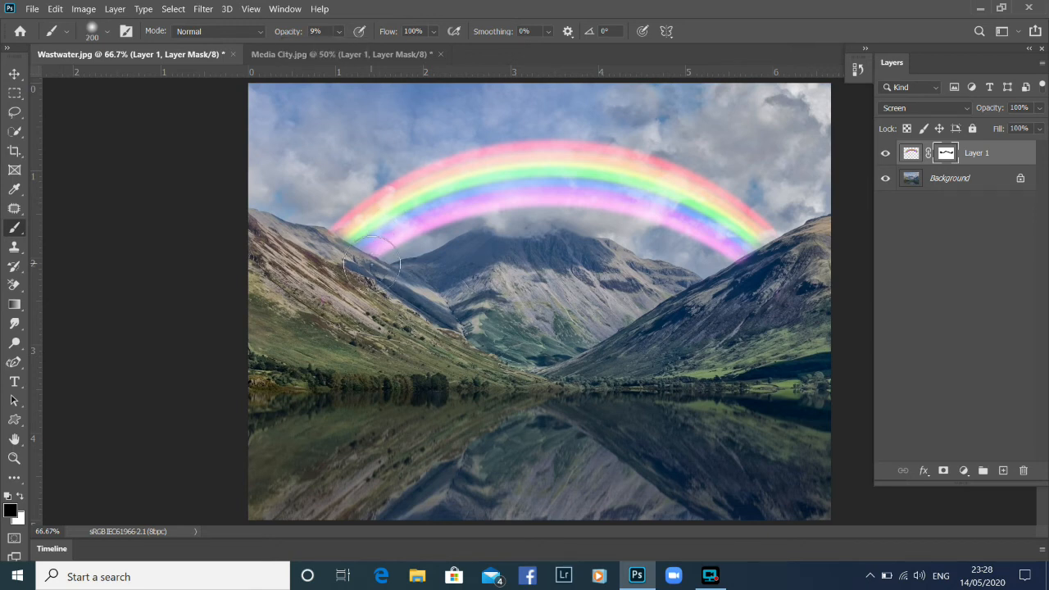
{"action": "mouse_move", "coordinate": [353, 270]}
{"action": "left_mouse_down"}
{"action": "mouse_move", "coordinate": [356, 245]}
{"action": "mouse_move", "coordinate": [359, 257]}
{"action": "mouse_move", "coordinate": [341, 264]}
{"action": "mouse_move", "coordinate": [369, 238]}
{"action": "mouse_move", "coordinate": [370, 253]}
{"action": "mouse_move", "coordinate": [400, 265]}
{"action": "mouse_move", "coordinate": [383, 248]}
{"action": "left_mouse_up"}
{"action": "mouse_move", "coordinate": [754, 257]}
{"action": "left_mouse_down"}
{"action": "mouse_move", "coordinate": [762, 244]}
{"action": "mouse_move", "coordinate": [733, 246]}
{"action": "mouse_move", "coordinate": [744, 223]}
{"action": "mouse_move", "coordinate": [737, 261]}
{"action": "mouse_move", "coordinate": [721, 252]}
{"action": "left_mouse_up"}
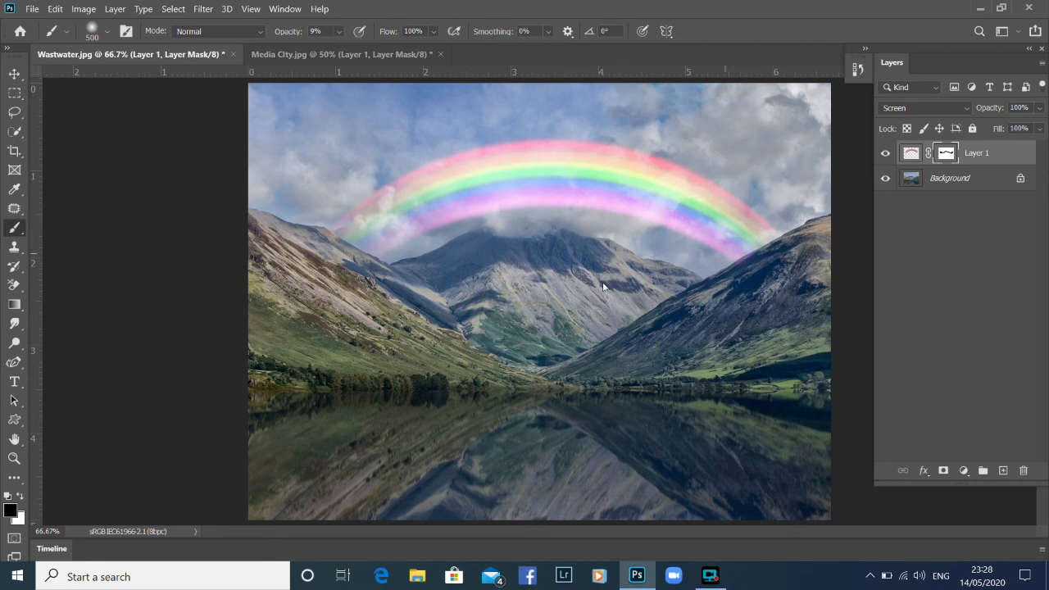
Reduce the fill of the masked rainbow layer to 54%.
{"action": "left_click", "coordinate": [1039, 129]}
{"action": "left_click_drag", "start_coordinate": [1039, 146], "coordinate": [1006, 146]}
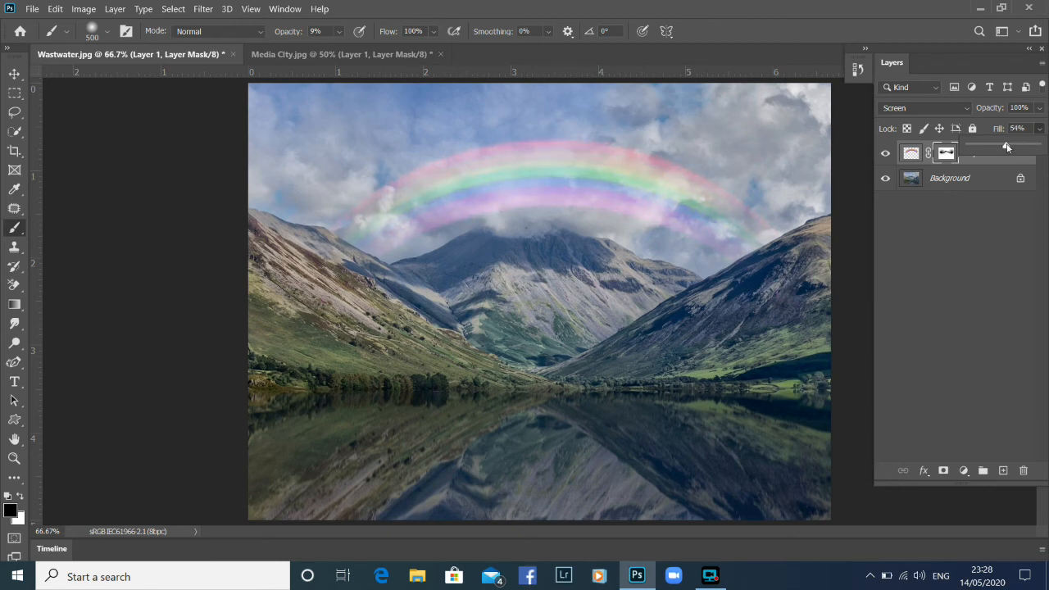
{"action": "left_click", "coordinate": [967, 314]}
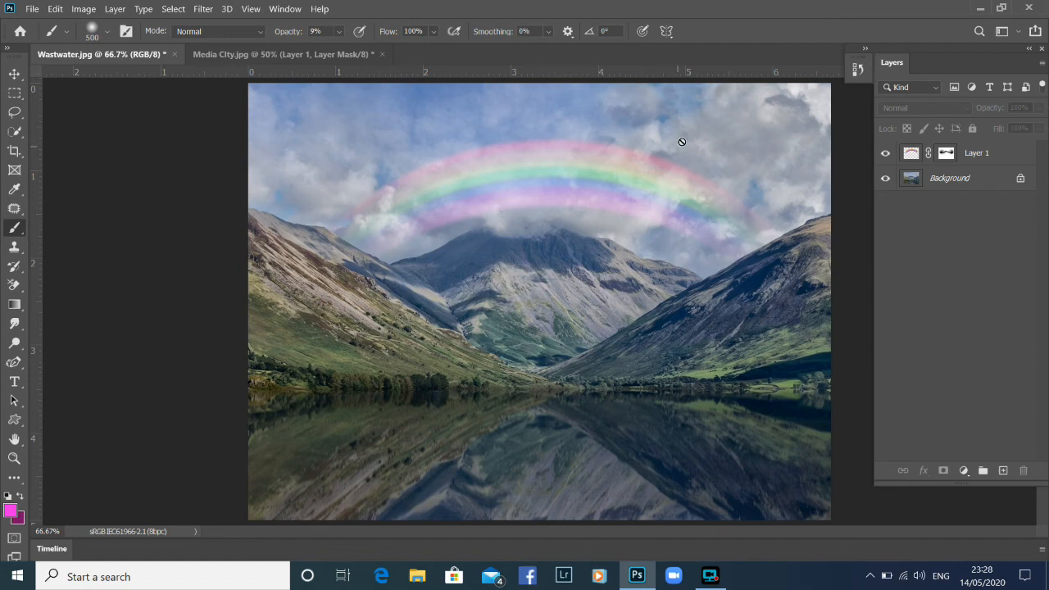
Duplicate the rainbow layer together with its mask, keeping the default copy name.
{"action": "left_click", "coordinate": [998, 155]}
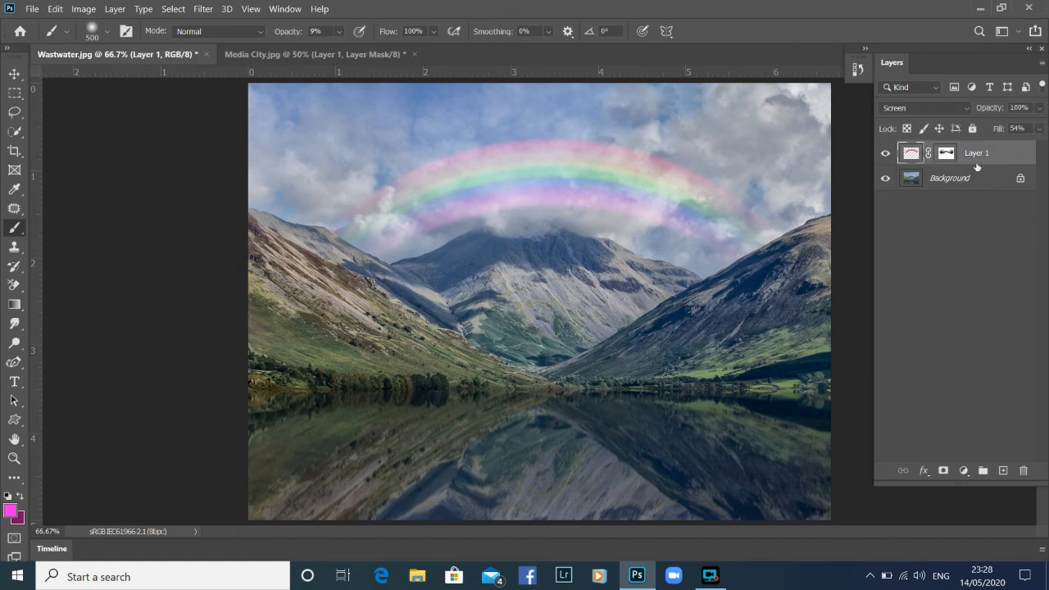
{"action": "right_click", "coordinate": [991, 158]}
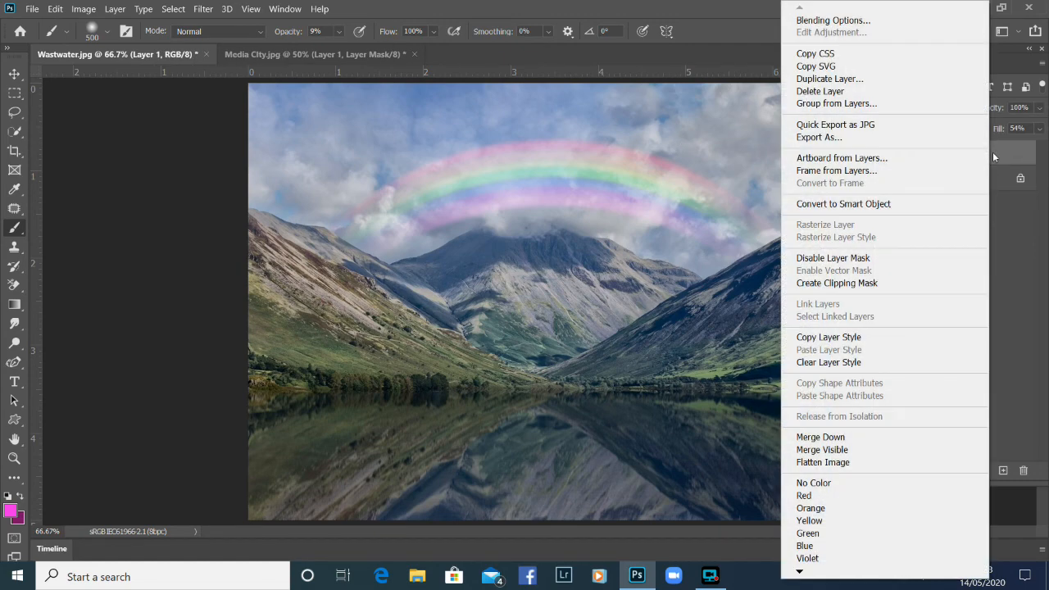
{"action": "left_click", "coordinate": [831, 79]}
{"action": "left_click", "coordinate": [660, 154]}
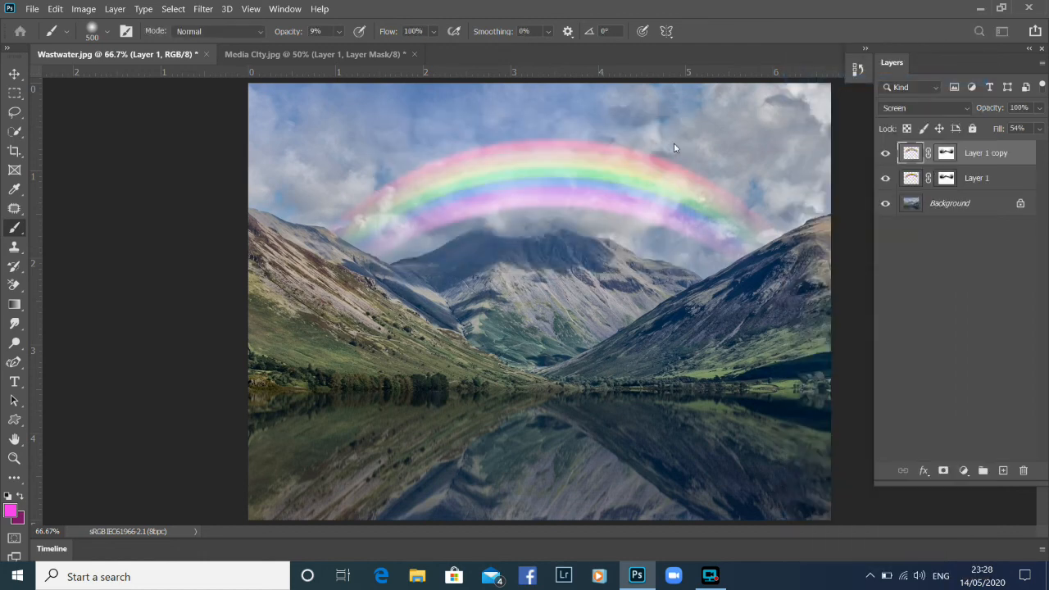
Flip the duplicated rainbow vertically and move it straight down onto the lake as a reflection.
{"action": "left_click", "coordinate": [55, 9]}
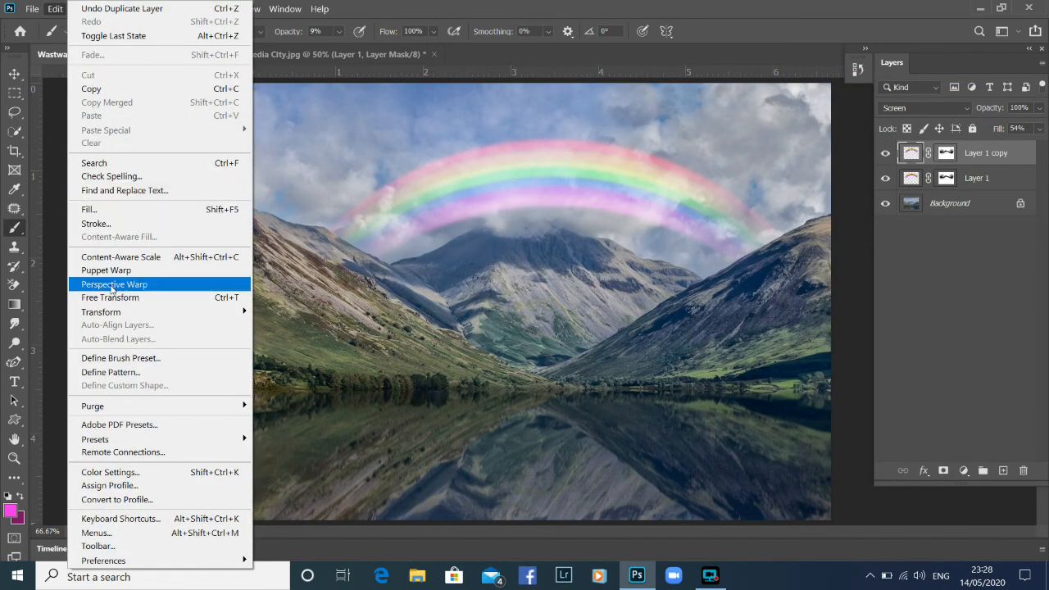
{"action": "mouse_move", "coordinate": [137, 314]}
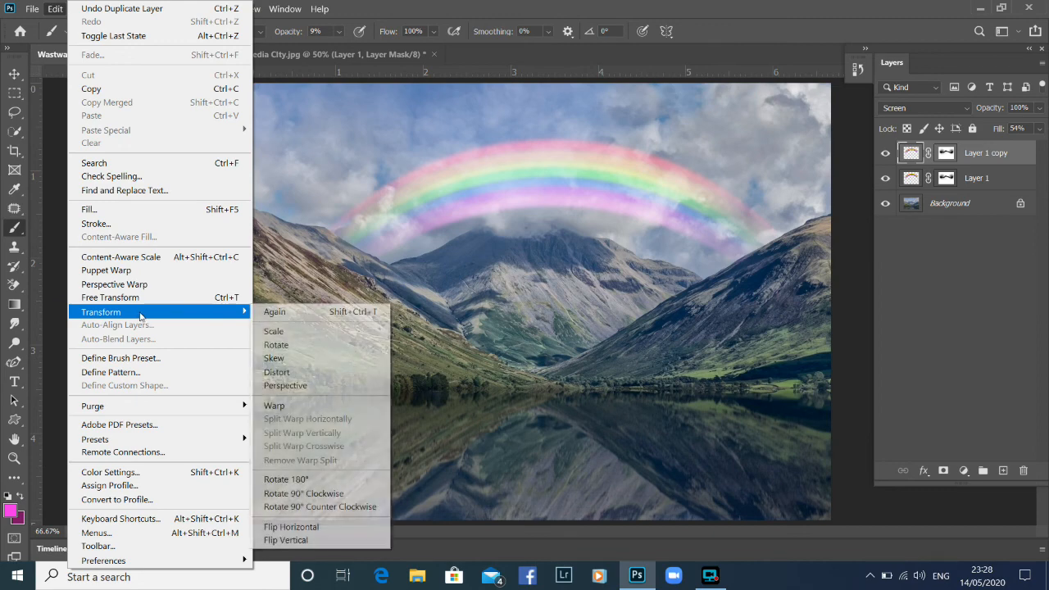
{"action": "left_click", "coordinate": [312, 543]}
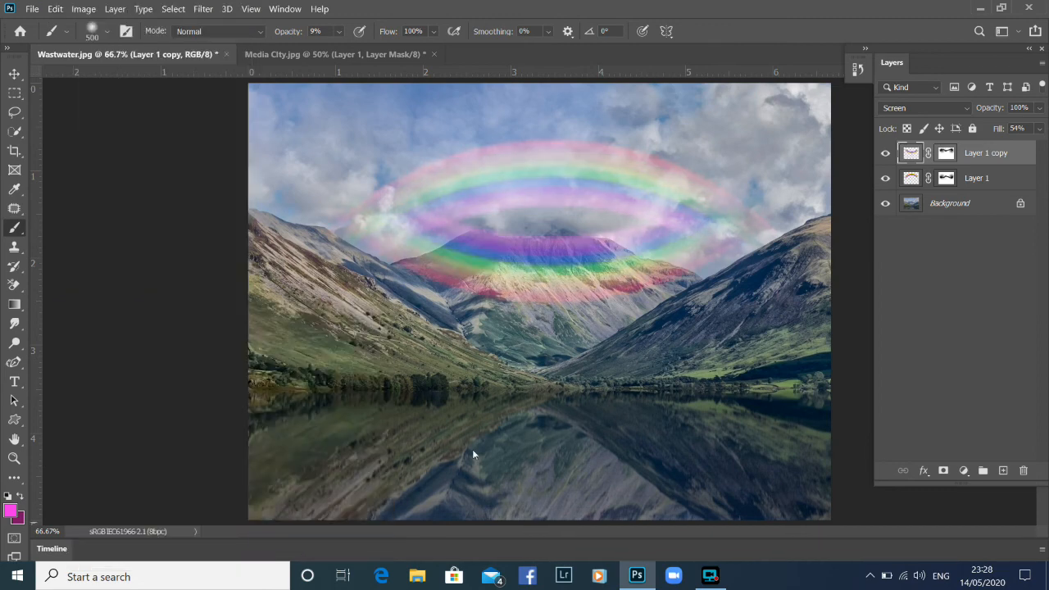
{"action": "left_click", "coordinate": [14, 74]}
{"action": "left_click_drag", "start_coordinate": [555, 260], "coordinate": [550, 445]}
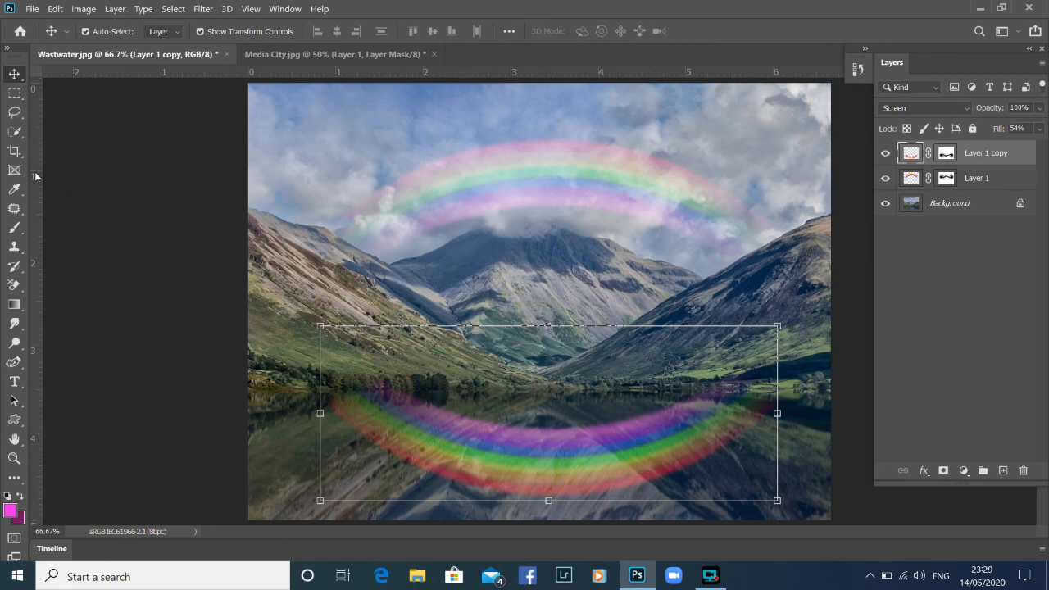
{"action": "left_click", "coordinate": [14, 92]}
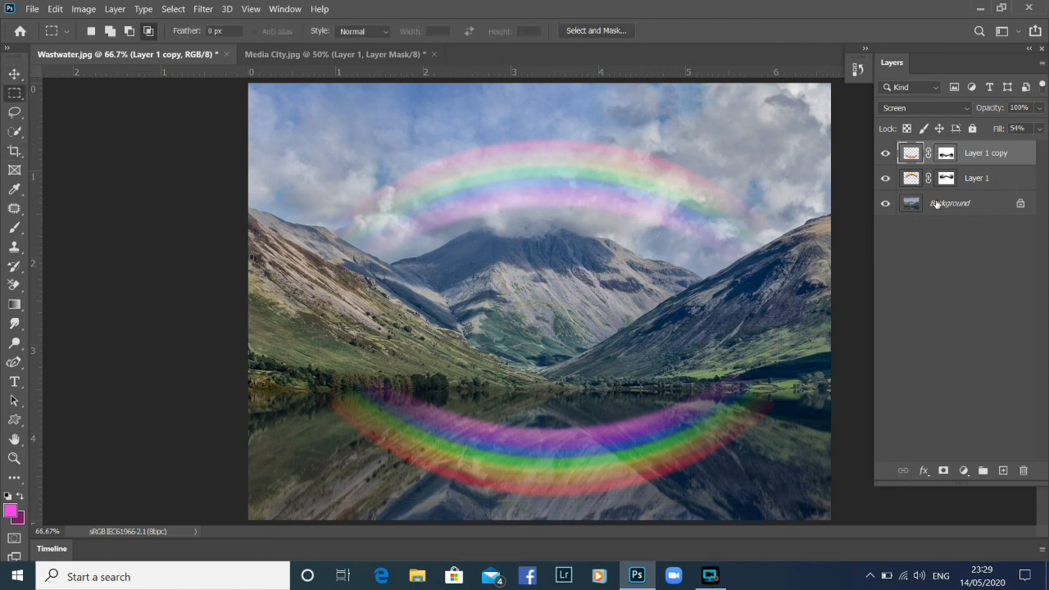
Lower the fill of the reflected rainbow layer to 13%.
{"action": "left_click", "coordinate": [1038, 133]}
{"action": "left_click_drag", "start_coordinate": [1003, 147], "coordinate": [985, 148]}
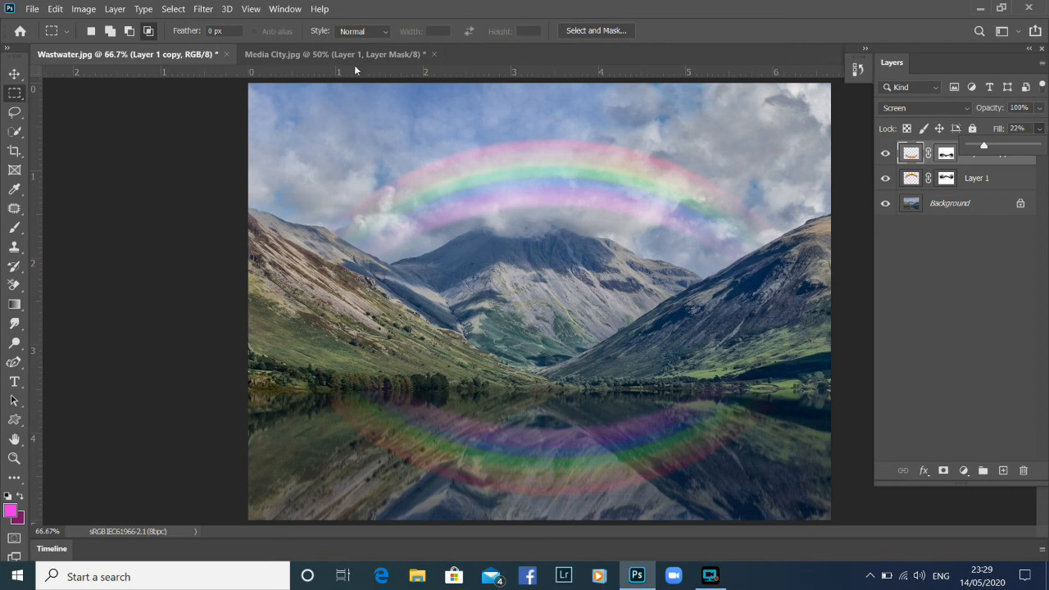
{"action": "left_click_drag", "start_coordinate": [980, 146], "coordinate": [979, 146]}
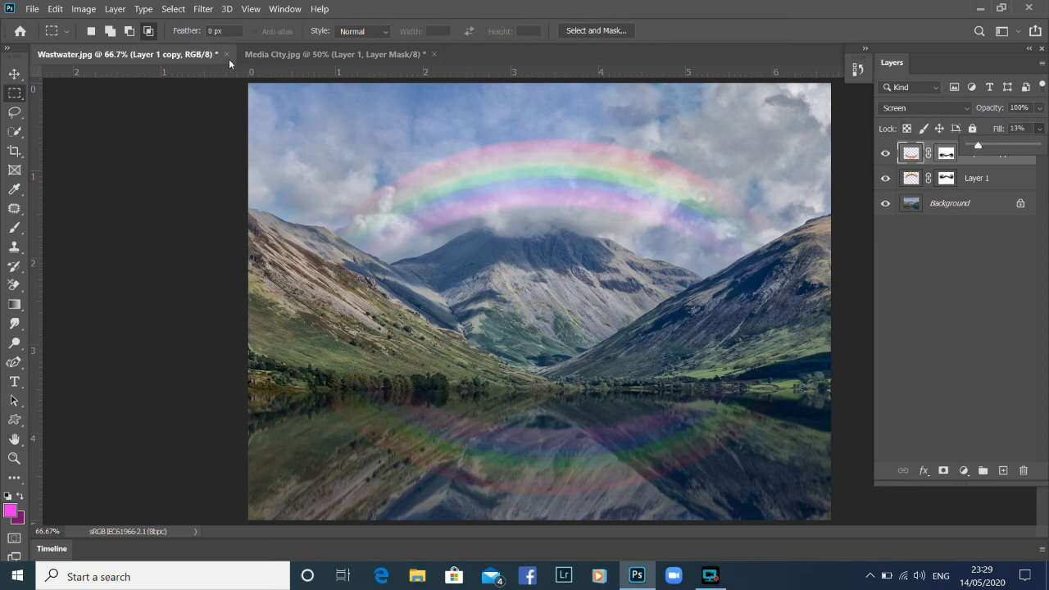
Soften the reflected rainbow with a Gaussian Blur of 7.6 pixels radius.
{"action": "left_click", "coordinate": [203, 8]}
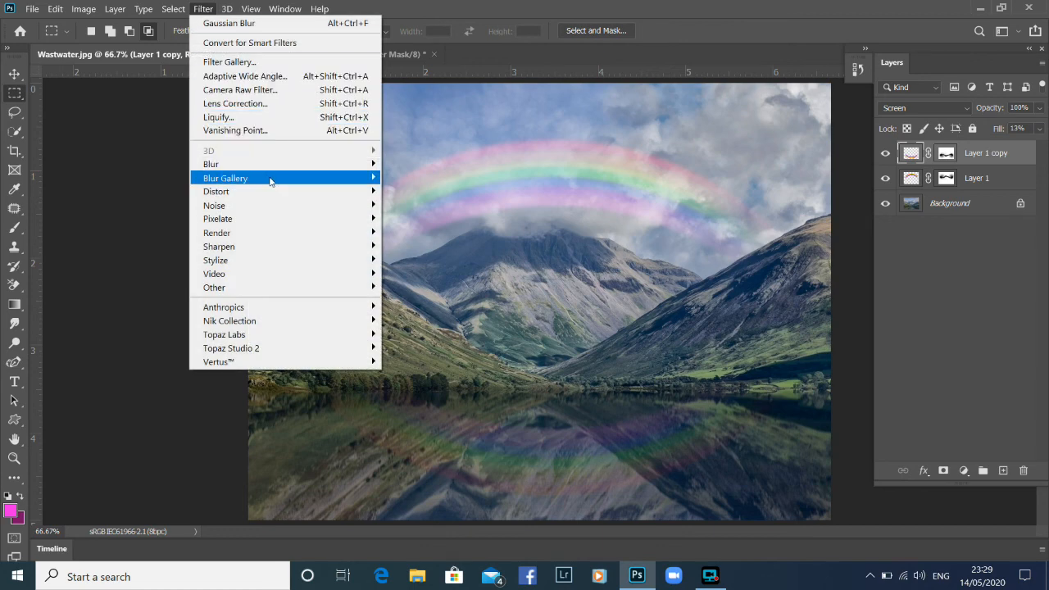
{"action": "mouse_move", "coordinate": [314, 166]}
{"action": "left_click", "coordinate": [443, 223]}
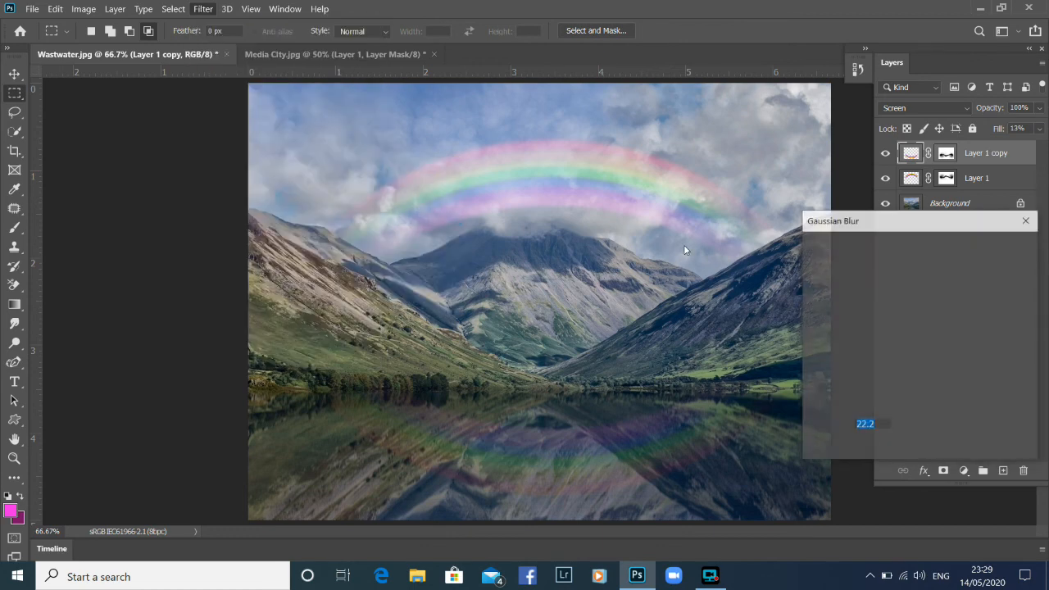
{"action": "left_click_drag", "start_coordinate": [877, 450], "coordinate": [863, 450]}
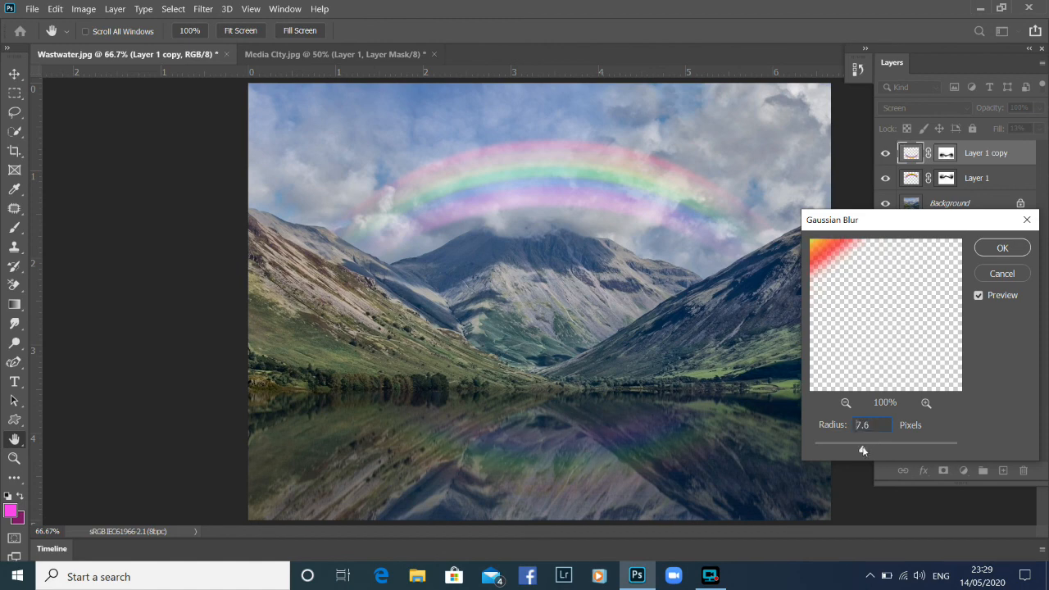
{"action": "left_click", "coordinate": [1001, 248]}
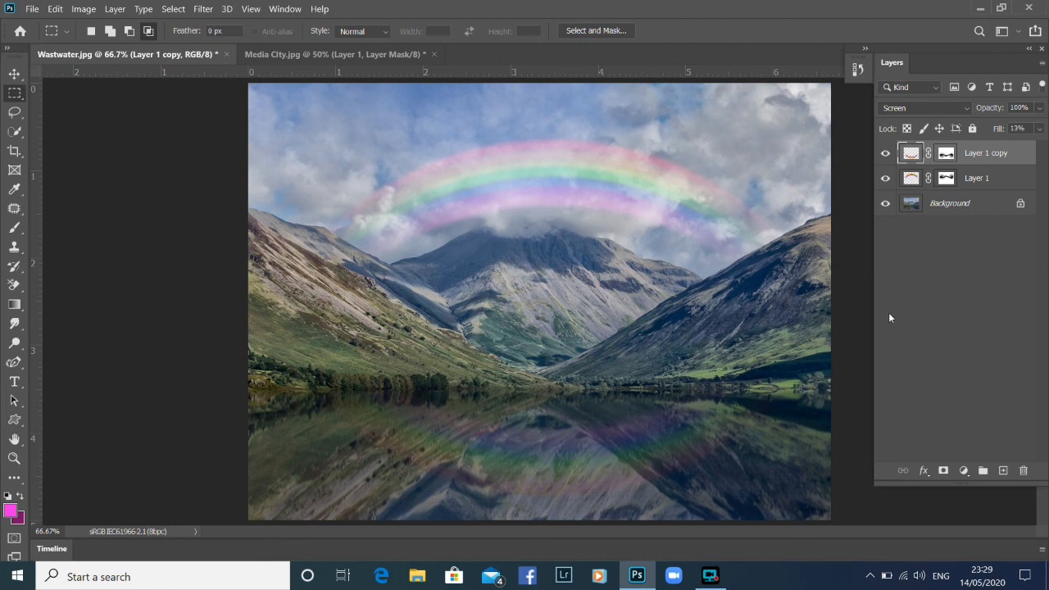